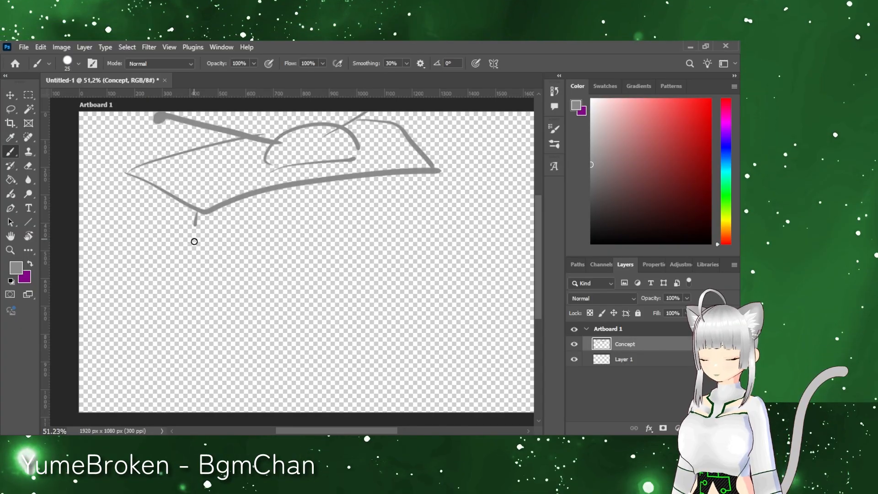
Step: Sketch the TV's side and front panels below the top face, plus the bulge at its rear
key("ctrl+z")
left_click_drag(132, 177, 202, 367)
left_click_drag(130, 212, 125, 294)
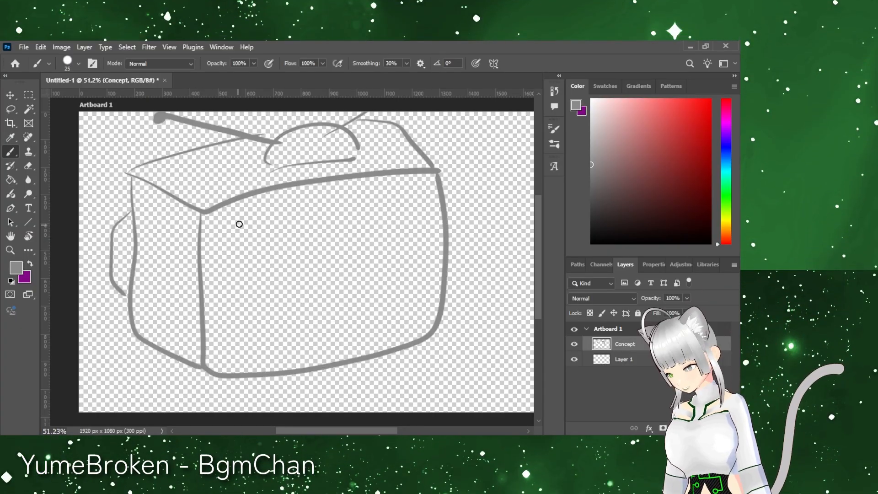
Step: Sketch a rounded screen outline and three small control knobs on the TV's front face
mouse_move(231, 224)
left_mouse_down()
mouse_move(256, 352)
mouse_move(362, 204)
left_mouse_up()
key("ctrl+z")
mouse_move(222, 222)
left_mouse_down()
mouse_move(393, 249)
mouse_move(224, 225)
left_mouse_up()
mouse_move(402, 196)
left_mouse_down()
mouse_move(404, 292)
mouse_move(396, 200)
mouse_move(417, 195)
left_mouse_up()
key("ctrl+z")
key("ctrl+z")
left_click_drag(432, 192, 434, 192)
Step: Sketch a narrow speaker panel below the knobs and fill it with crosshatching
mouse_move(400, 215)
left_mouse_down()
mouse_move(439, 220)
mouse_move(404, 215)
left_mouse_up()
mouse_move(410, 233)
left_mouse_down()
mouse_move(425, 225)
mouse_move(431, 248)
left_mouse_up()
key("ctrl+z")
left_click_drag(412, 247, 425, 263)
mouse_move(419, 215)
left_mouse_down()
mouse_move(434, 227)
mouse_move(412, 260)
left_mouse_up()
left_click_drag(437, 251, 425, 268)
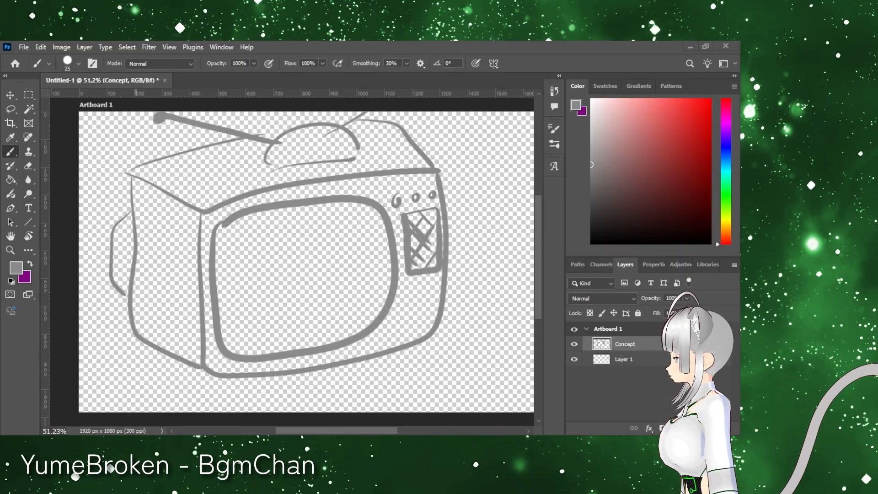
Step: Sketch a cat mascot's eared head, side hair strands and long curved tail to the right of the TV
left_click_drag(342, 431, 376, 431)
left_click_drag(358, 302, 428, 289)
left_click_drag(361, 307, 357, 334)
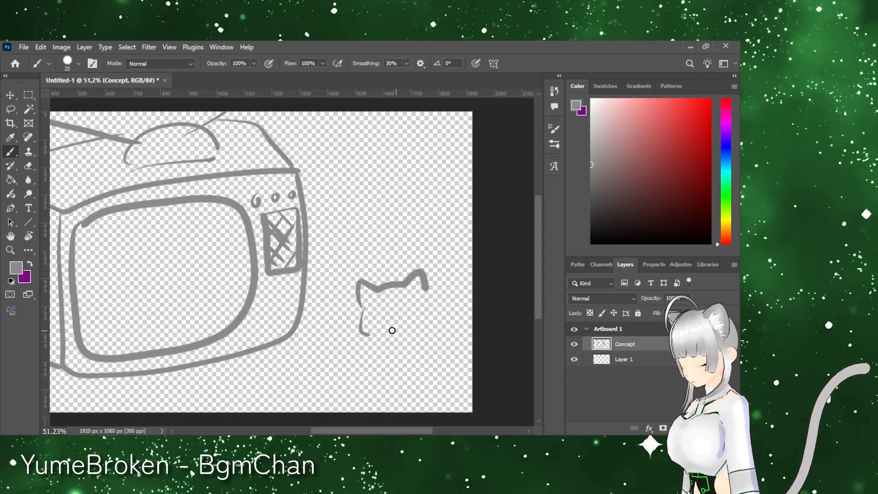
left_click_drag(374, 321, 367, 338)
left_click_drag(383, 328, 362, 358)
mouse_move(426, 286)
left_mouse_down()
mouse_move(392, 343)
mouse_move(416, 345)
left_mouse_up()
left_click_drag(405, 379, 430, 385)
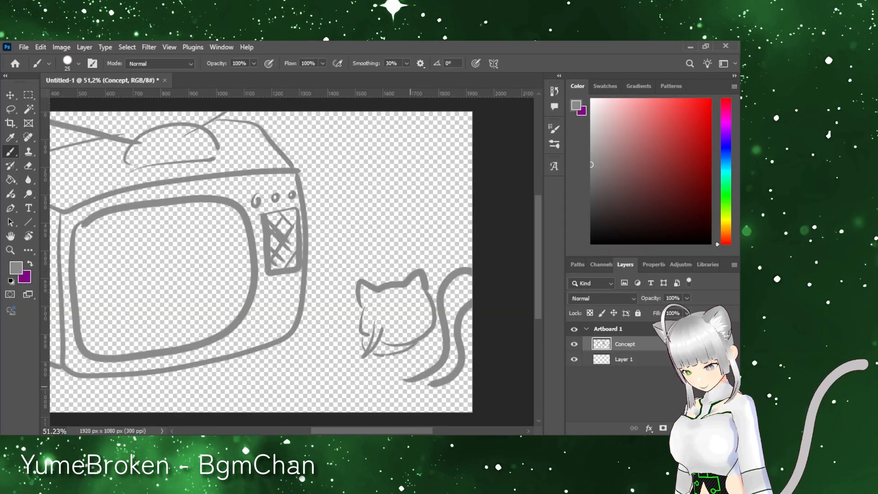
Step: Separate the cat sketch onto its own layer and name it Conceptmaskot
key("m")
left_click_drag(327, 252, 402, 293)
key("ctrl+j")
double_click(630, 343)
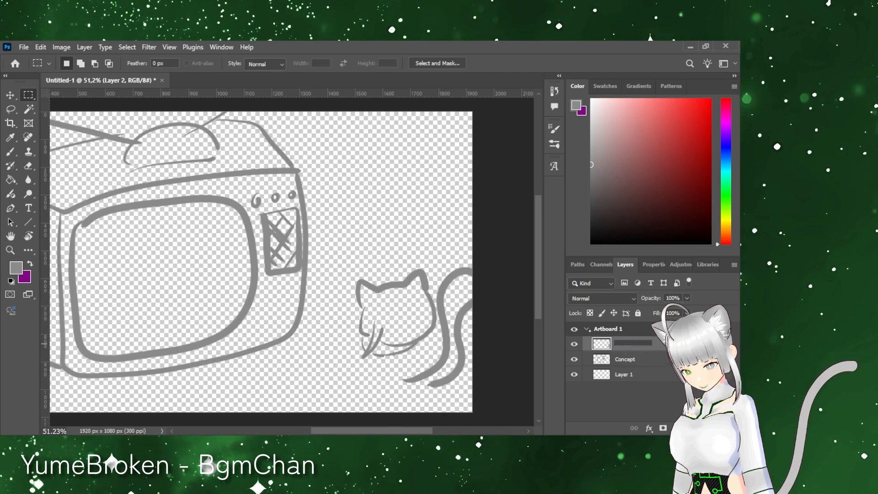
type("Conceptmaskot")
key("Return")
Step: Shift the TV sketch and the cat sketch to the left so the cat's tail fits inside the artboard
left_click_drag(383, 433, 348, 432)
left_click(626, 359)
key("v")
mouse_move(409, 347)
left_mouse_down()
mouse_move(390, 371)
mouse_move(380, 370)
mouse_move(380, 347)
left_mouse_up()
left_click(633, 344)
left_click_drag(347, 431, 381, 431)
mouse_move(435, 279)
left_mouse_down()
mouse_move(395, 268)
mouse_move(445, 296)
left_mouse_up()
left_click(443, 293)
Step: Brush in the cat's body, front paw and a curled hair tuft on the Conceptmaskot layer
key("b")
left_click(586, 328)
left_click(586, 329)
left_click(627, 344)
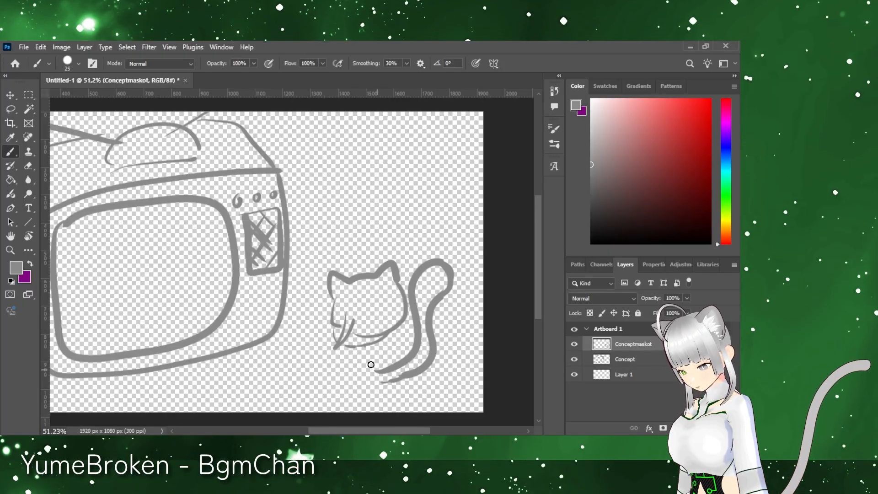
left_click_drag(383, 341, 388, 366)
left_click_drag(350, 344, 324, 354)
key("ctrl+z")
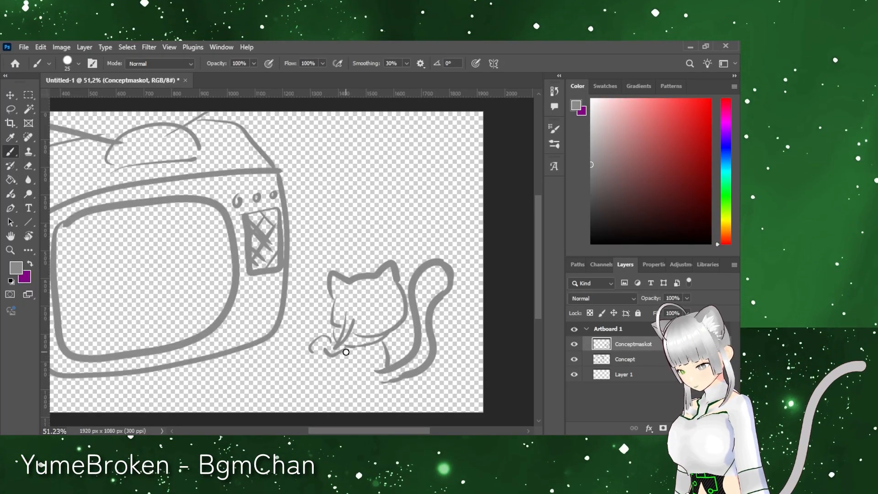
key("ctrl+z")
mouse_move(350, 277)
left_mouse_down()
mouse_move(348, 261)
mouse_move(363, 253)
left_mouse_up()
left_click_drag(373, 384, 336, 353)
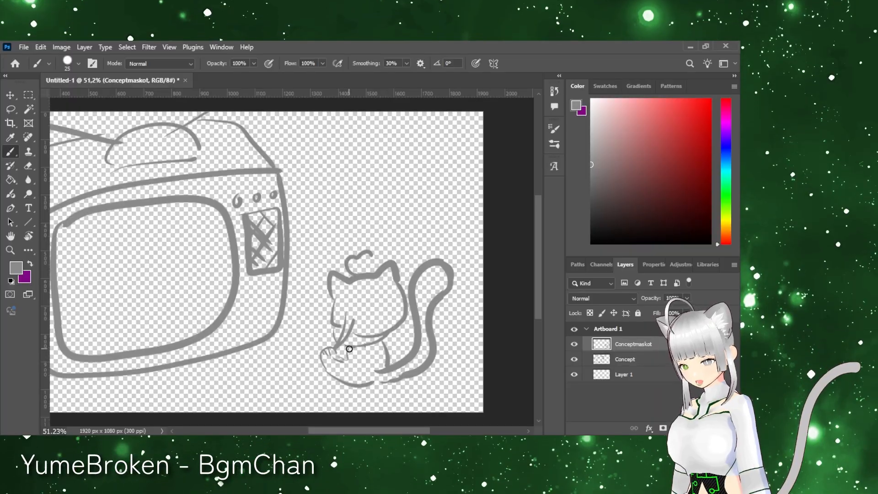
Step: Add a new layer above Conceptmaskot and try sketching details over the cat's hair strand and paw
left_click(707, 428)
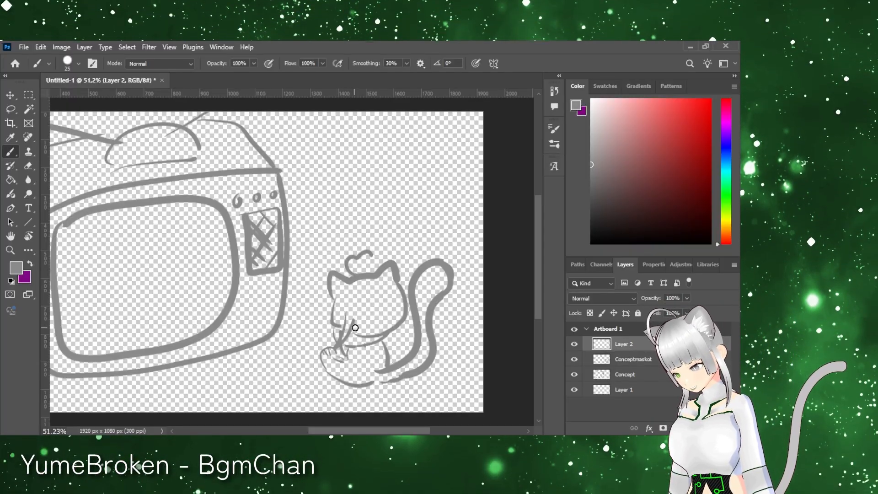
mouse_move(344, 316)
left_mouse_down()
mouse_move(354, 339)
mouse_move(336, 320)
mouse_move(343, 315)
left_mouse_up()
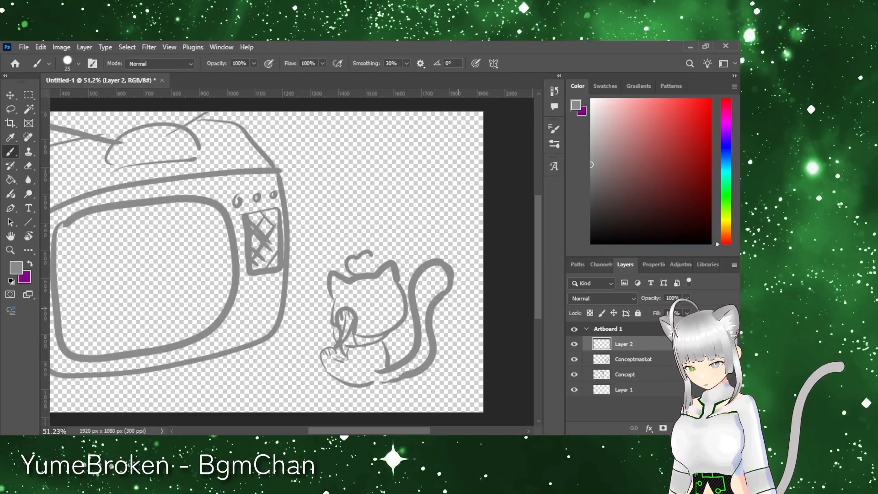
key("ctrl+z")
left_click_drag(350, 348, 342, 339)
key("ctrl+z")
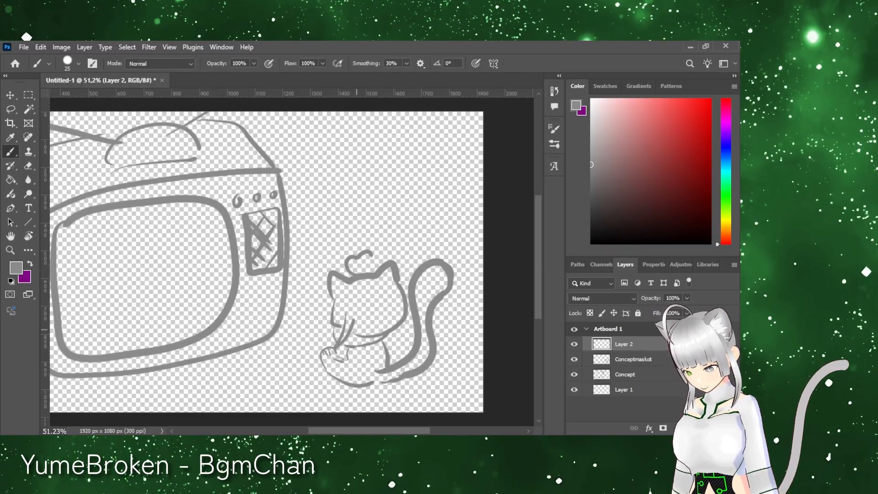
mouse_move(347, 350)
left_mouse_down()
mouse_move(342, 375)
mouse_move(347, 353)
left_mouse_up()
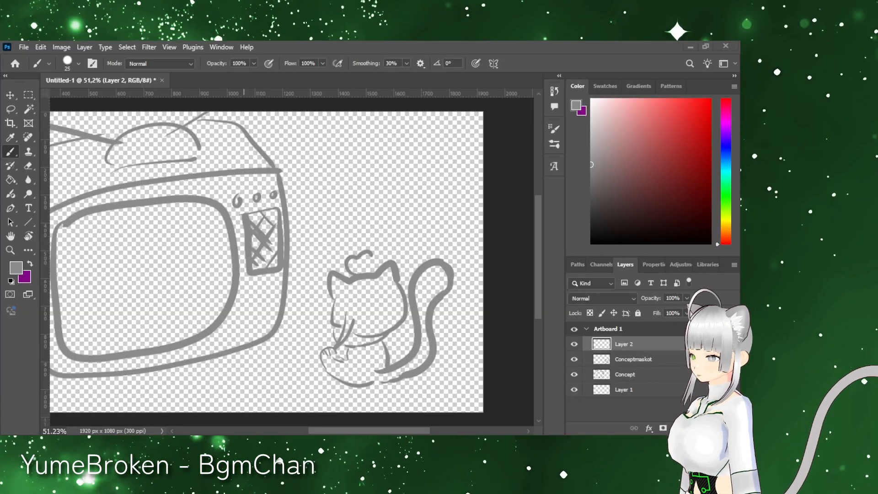
Step: Hide the Conceptmaskot layer and try sketching a new cat body on Layer 2
left_click_drag(574, 344, 575, 359)
mouse_move(403, 376)
left_mouse_down()
mouse_move(383, 339)
mouse_move(330, 338)
mouse_move(375, 385)
left_mouse_up()
key("ctrl+z")
mouse_move(369, 328)
left_mouse_down()
mouse_move(321, 350)
mouse_move(399, 387)
left_mouse_up()
key("ctrl+z")
key("ctrl+z")
key("ctrl+z")
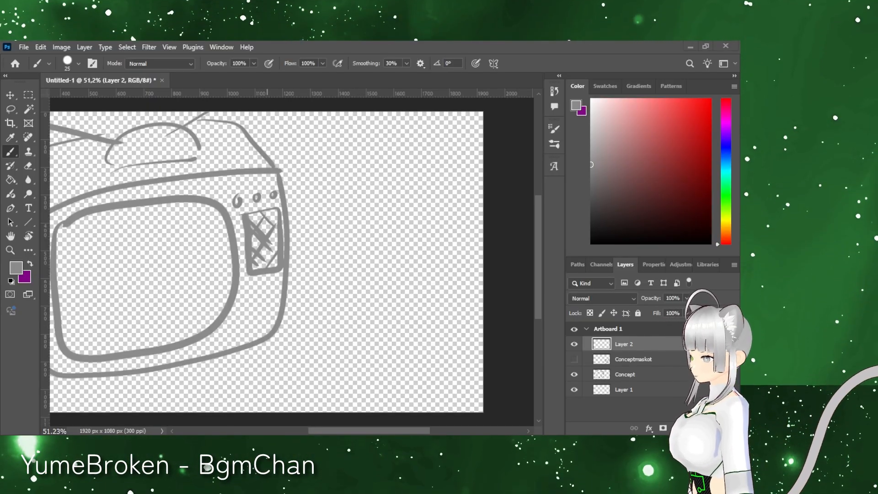
Step: Try to sketch a low curved cat body with a paw and a raised tail to the right of the TV
mouse_move(370, 379)
left_mouse_down()
mouse_move(410, 379)
mouse_move(419, 365)
left_mouse_up()
key("ctrl+z")
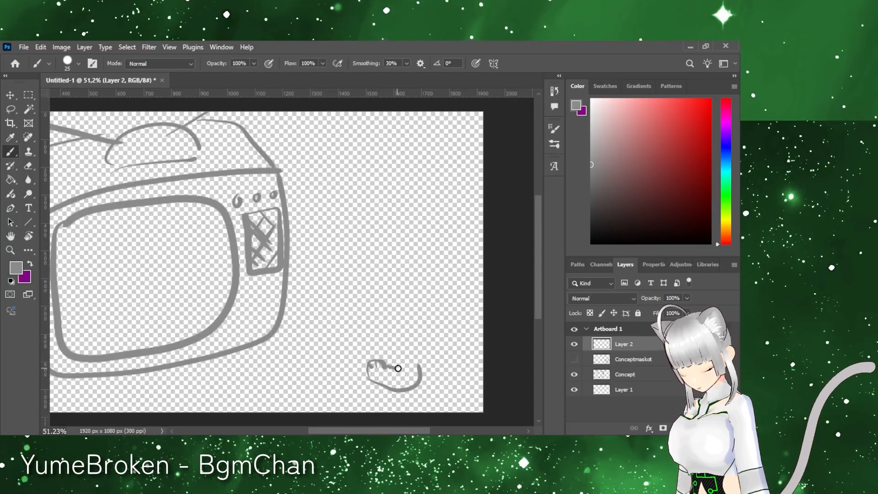
left_click_drag(421, 372, 465, 285)
key("ctrl+z")
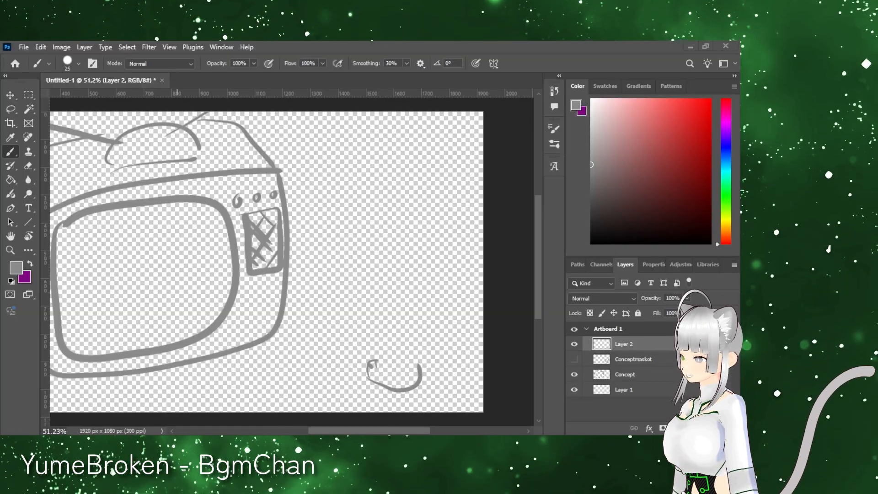
Step: Delete the partial curved body sketch from Layer 2
left_click(28, 95)
mouse_move(343, 304)
left_mouse_down()
mouse_move(459, 389)
mouse_move(464, 403)
left_mouse_up()
key("Delete")
key("ctrl+d")
left_click(10, 152)
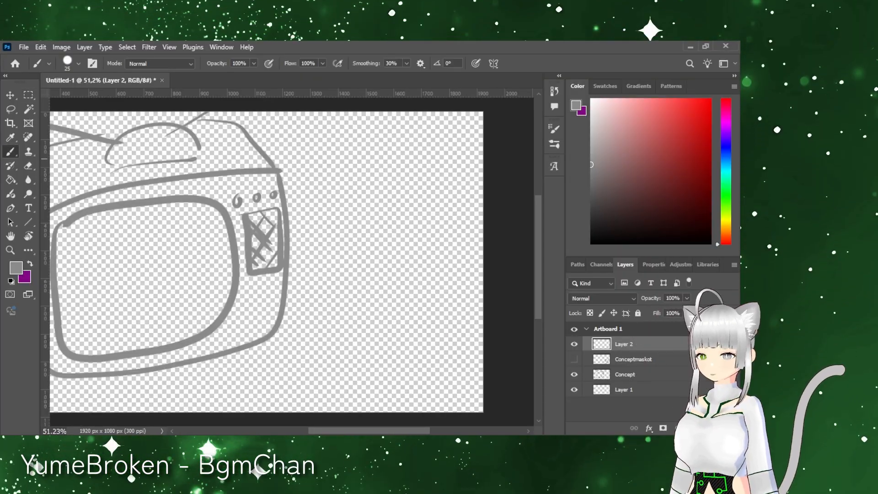
Step: Try a small seated cat sketch with pointed ears and a tall curved tail on Layer 2
mouse_move(367, 326)
left_mouse_down()
mouse_move(432, 347)
mouse_move(474, 285)
mouse_move(381, 358)
left_mouse_up()
key("ctrl+z")
mouse_move(414, 315)
left_mouse_down()
mouse_move(435, 384)
mouse_move(389, 376)
mouse_move(374, 383)
left_mouse_up()
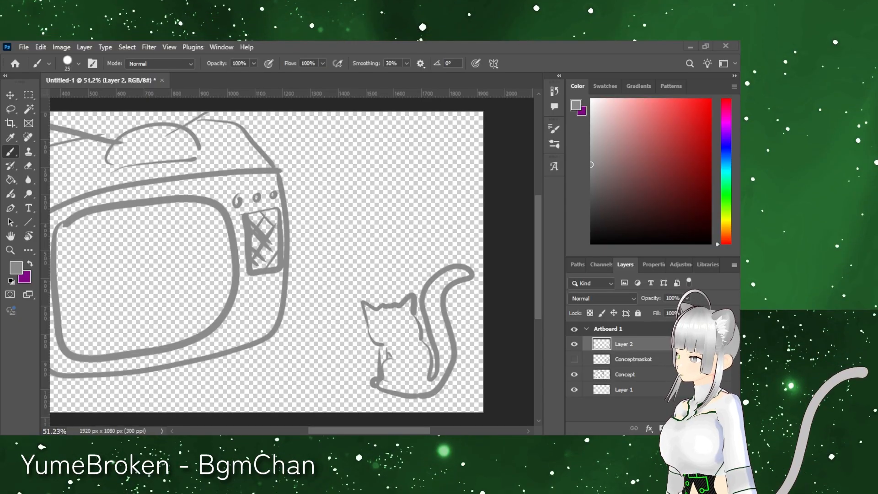
Step: Erase the small seated cat sketch completely, enlarging the eraser to 56 px
key("e")
left_click_drag(371, 308, 411, 298)
left_click_drag(363, 302, 383, 344)
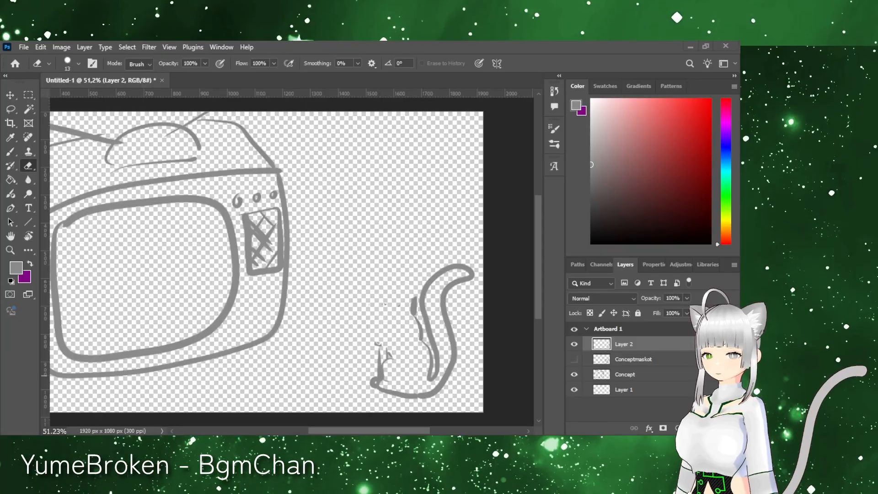
left_click(78, 63)
left_click_drag(68, 93, 76, 93)
mouse_move(456, 272)
left_mouse_down()
mouse_move(439, 294)
mouse_move(437, 389)
mouse_move(460, 286)
left_mouse_up()
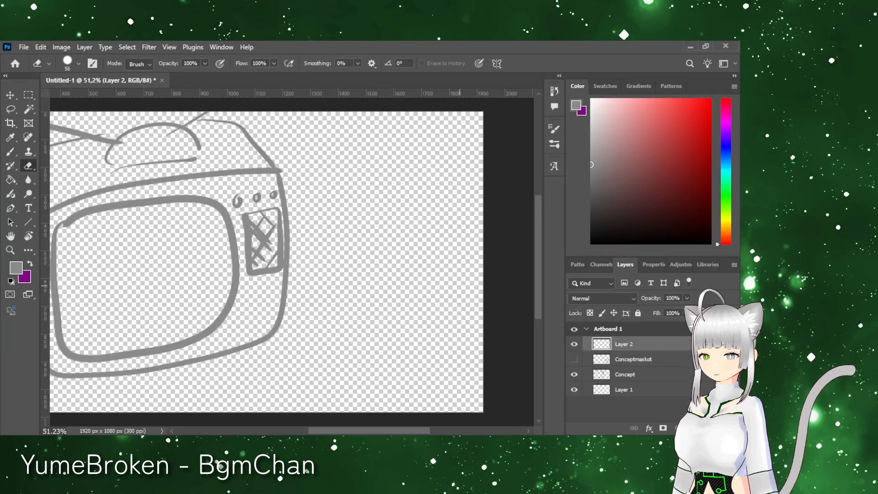
Step: Paste the cat reference photo onto a new layer, then transform it and place it over the TV sketch
key("b")
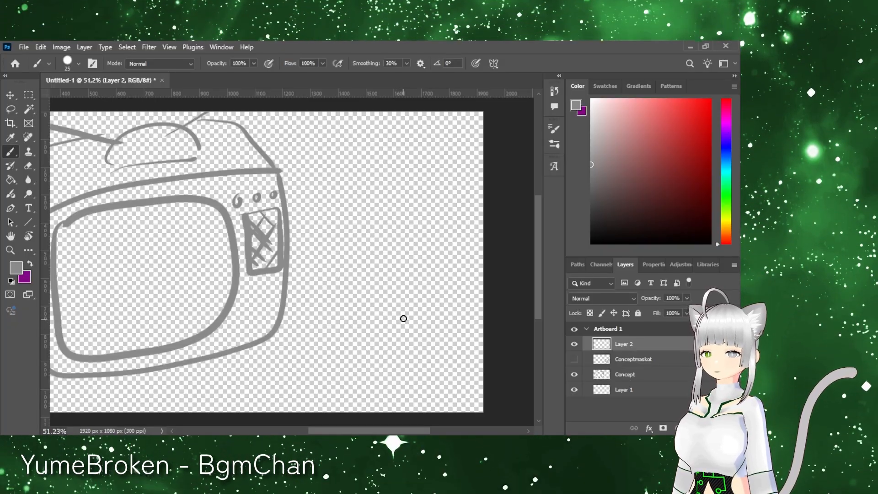
left_click(707, 429)
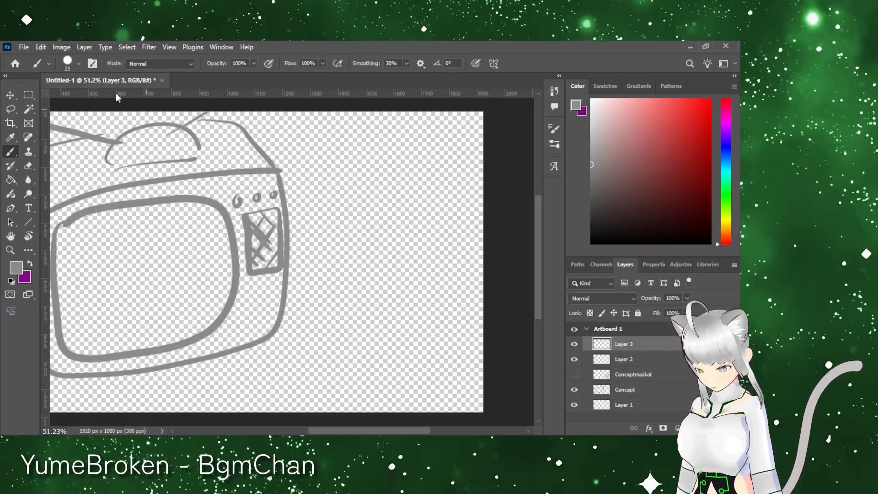
key("ctrl+v")
key("ctrl+t")
right_click(224, 247)
left_click(256, 386)
left_click_drag(378, 373, 336, 332)
mouse_move(266, 240)
left_mouse_down()
mouse_move(388, 324)
mouse_move(229, 214)
left_mouse_up()
key("Return")
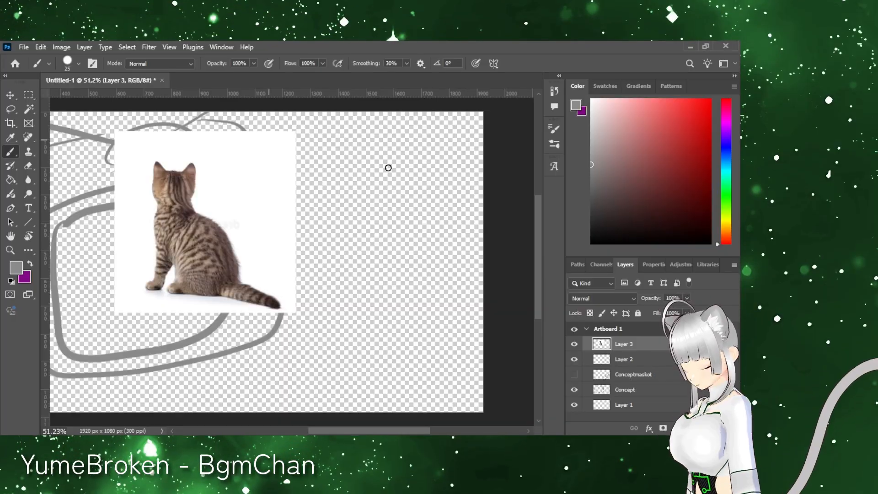
Step: Sketch the cat's eared head and the front of its seated body beside the reference photo
mouse_move(340, 280)
left_mouse_down()
mouse_move(382, 265)
mouse_move(392, 286)
left_mouse_up()
left_click_drag(344, 289, 346, 316)
left_click_drag(392, 277, 394, 333)
mouse_move(347, 320)
left_mouse_down()
mouse_move(347, 364)
mouse_move(359, 339)
mouse_move(396, 383)
left_mouse_up()
mouse_move(390, 316)
left_mouse_down()
mouse_move(424, 298)
mouse_move(394, 376)
left_mouse_up()
key("ctrl+z")
key("ctrl+z")
Step: Complete the seated cat with its back, hind leg, curled tail and face lines
mouse_move(390, 317)
left_mouse_down()
mouse_move(428, 350)
mouse_move(418, 352)
mouse_move(416, 371)
left_mouse_up()
key("ctrl+z")
mouse_move(418, 371)
left_mouse_down()
mouse_move(466, 300)
mouse_move(390, 386)
left_mouse_up()
mouse_move(378, 372)
left_mouse_down()
mouse_move(408, 354)
mouse_move(398, 337)
mouse_move(386, 340)
left_mouse_up()
key("ctrl+z")
key("ctrl+z")
left_click_drag(343, 304, 353, 306)
mouse_move(355, 295)
left_mouse_down()
mouse_move(342, 328)
mouse_move(393, 301)
left_mouse_up()
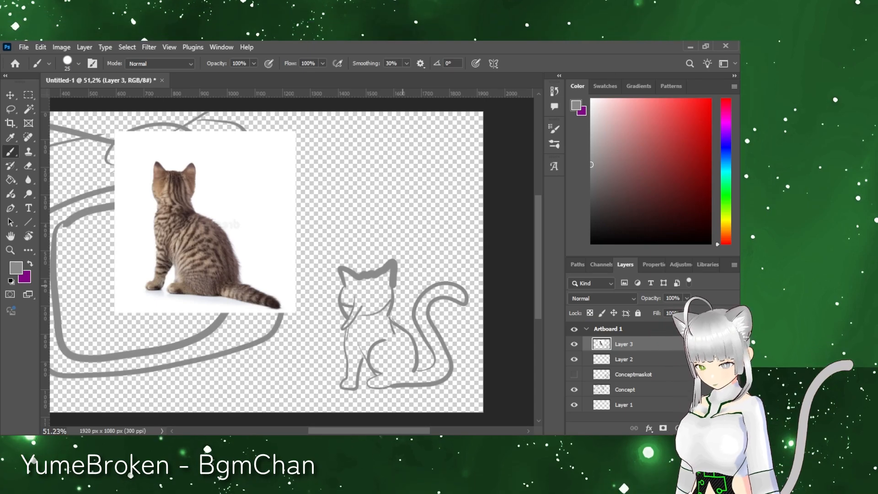
Step: Cut the cat reference photo onto its own layer and hide that layer
left_click(574, 344)
left_click(574, 344)
left_click(29, 96)
left_click_drag(92, 122, 307, 328)
key("ctrl+shift+j")
left_click(574, 344)
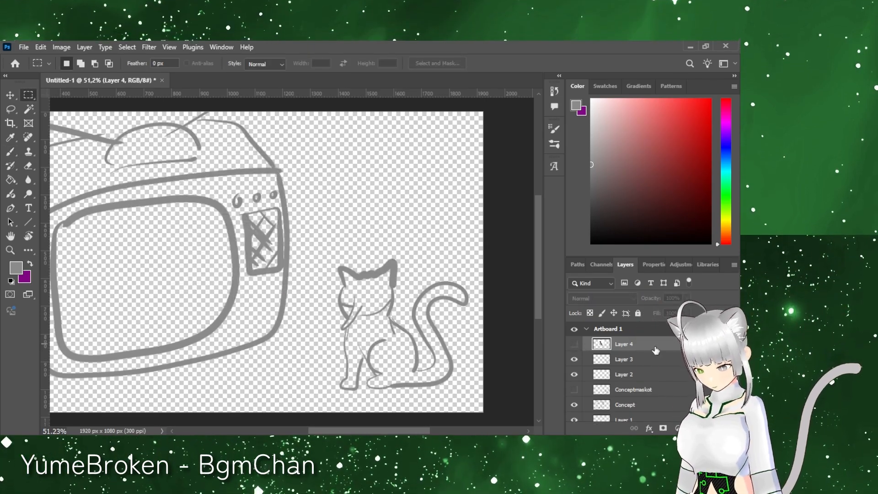
Step: Group the concept sketch layers into one group
left_click(626, 359, "shift")
left_click(645, 406, "shift")
key("ctrl+g")
scroll(339, 234, "left", 5)
left_click_drag(339, 233, 296, 273)
Step: Add a new layer named Tvline above the group and switch the foreground color to purple
left_click(707, 428)
double_click(626, 343)
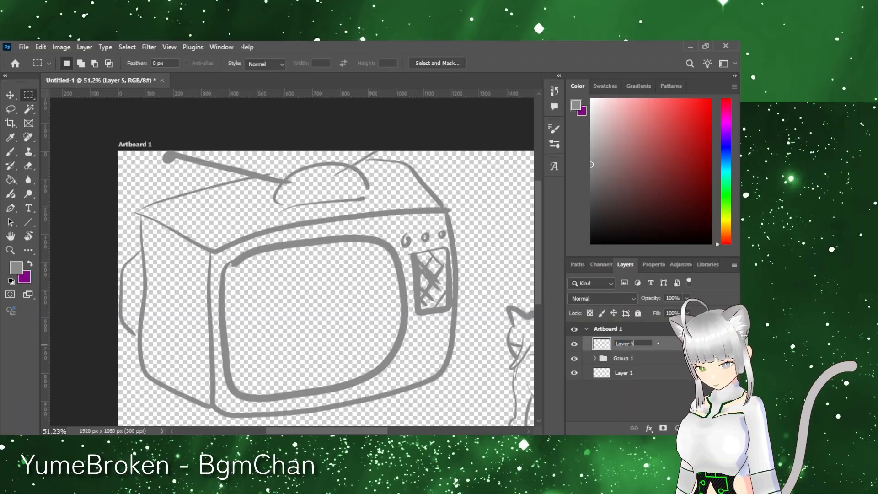
type("Tvline")
key("Return")
key("x")
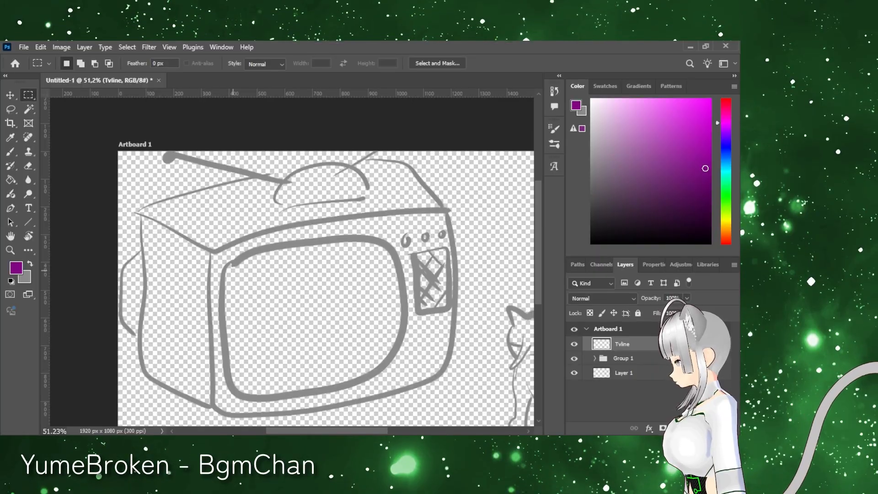
Step: Try to trace the TV screen's outline in purple on the Tvline layer
key("b")
left_click_drag(228, 265, 233, 394)
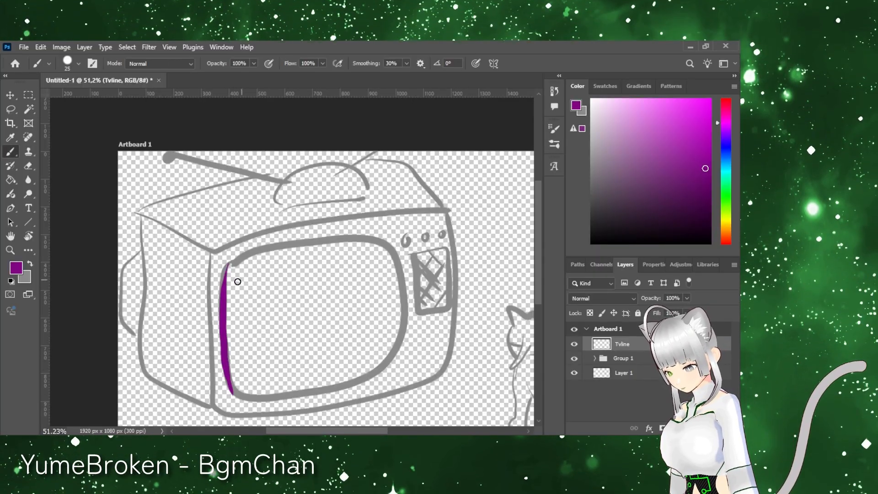
mouse_move(231, 264)
left_mouse_down()
mouse_move(221, 322)
mouse_move(231, 394)
left_mouse_up()
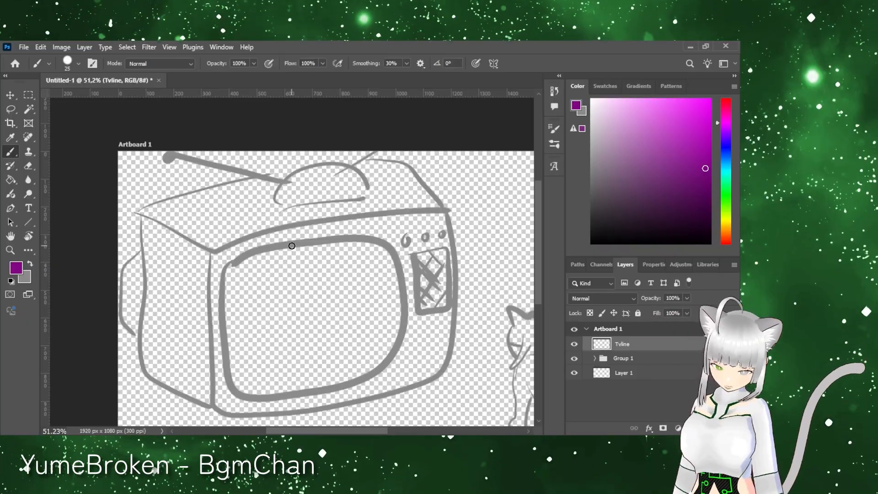
left_click_drag(383, 239, 221, 273)
key("ctrl+z")
Step: Lower Group 1's opacity to 50% and make Tvline the active layer again
left_click(623, 359)
mouse_move(650, 299)
left_mouse_down()
mouse_move(623, 298)
mouse_move(632, 298)
left_mouse_up()
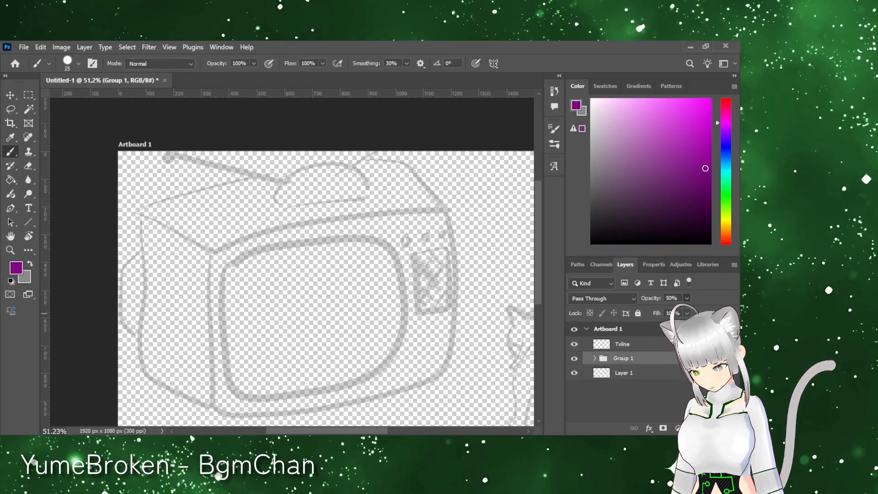
left_click(622, 344)
Step: Trace the four edges of the TV's front face with purple lines
mouse_move(210, 251)
left_mouse_down()
mouse_move(212, 402)
mouse_move(448, 196)
mouse_move(451, 370)
left_mouse_up()
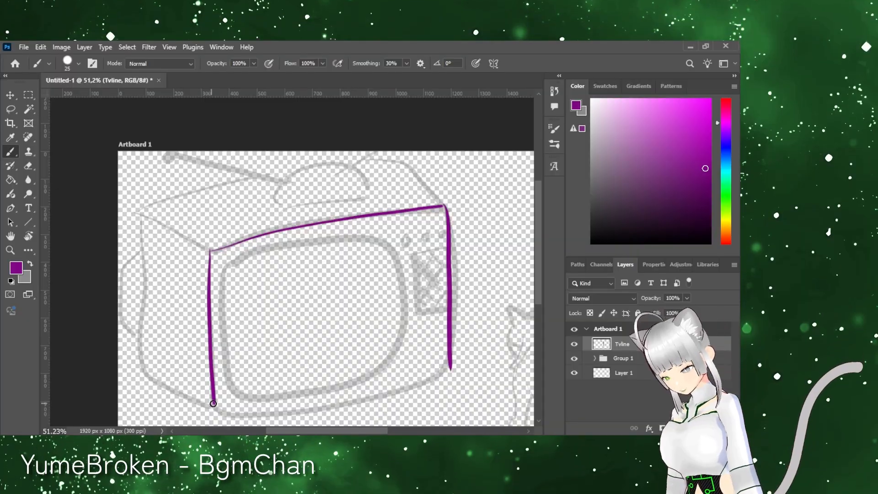
left_click_drag(215, 411, 461, 369)
key("ctrl+z")
left_click_drag(215, 411, 457, 378)
key("ctrl+z")
Step: Line the TV's side panel and the short right edge of its top face in purple
left_click_drag(153, 210, 213, 251)
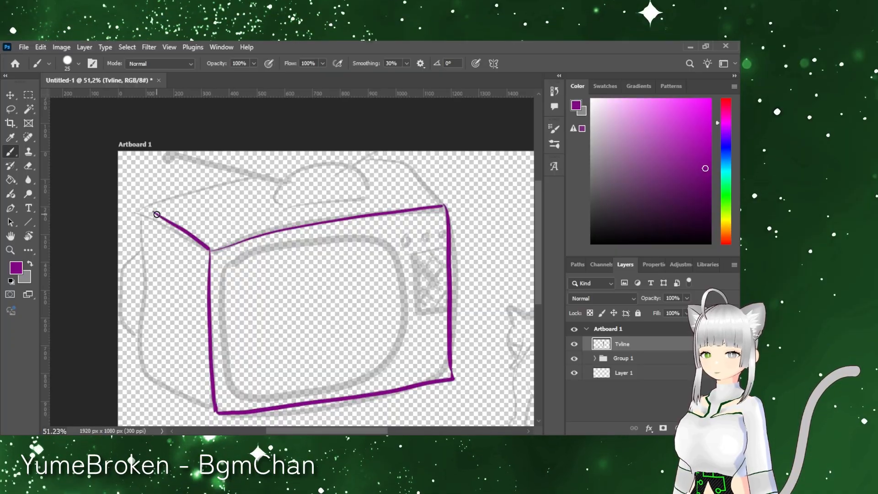
key("ctrl+z")
mouse_move(152, 210)
left_mouse_down()
mouse_move(214, 250)
mouse_move(151, 234)
mouse_move(156, 374)
mouse_move(215, 411)
left_mouse_up()
left_click_drag(389, 167, 445, 207)
Step: Outline the angular bulge on the rear of the TV in purple
left_click_drag(132, 319, 151, 332)
key("ctrl+z")
left_click_drag(148, 247, 133, 320)
left_click_drag(134, 263, 134, 319)
left_click_drag(134, 263, 150, 246)
left_click_drag(133, 319, 150, 332)
Step: Draw the long back edge of the TV's top face in purple
left_click_drag(268, 217, 339, 190)
key("ctrl+z")
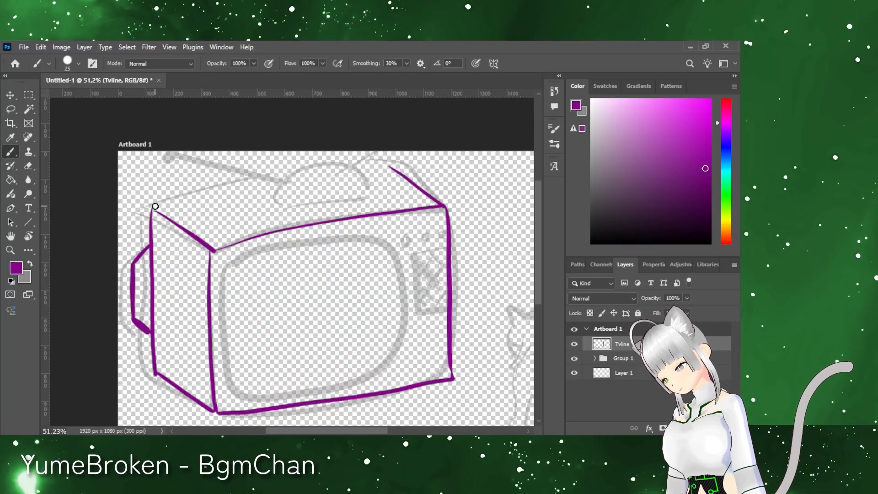
left_click_drag(154, 208, 388, 165)
Step: Fill the TV's side panel with wavy vertical wood grain lines and oval knots
left_click_drag(156, 221, 158, 373)
left_click_drag(163, 219, 161, 375)
left_click_drag(165, 376, 172, 223)
left_click_drag(175, 259, 176, 264)
mouse_move(180, 229)
left_mouse_down()
mouse_move(168, 383)
mouse_move(190, 297)
mouse_move(199, 396)
mouse_move(200, 305)
left_mouse_up()
left_click_drag(189, 273, 192, 305)
left_click_drag(206, 249, 207, 293)
left_click_drag(209, 375, 207, 404)
Step: Thicken the purple outline along the upper, right and lower edges of the TV's front face
mouse_move(211, 250)
left_mouse_down()
mouse_move(216, 407)
mouse_move(263, 237)
mouse_move(445, 207)
mouse_move(447, 283)
left_mouse_up()
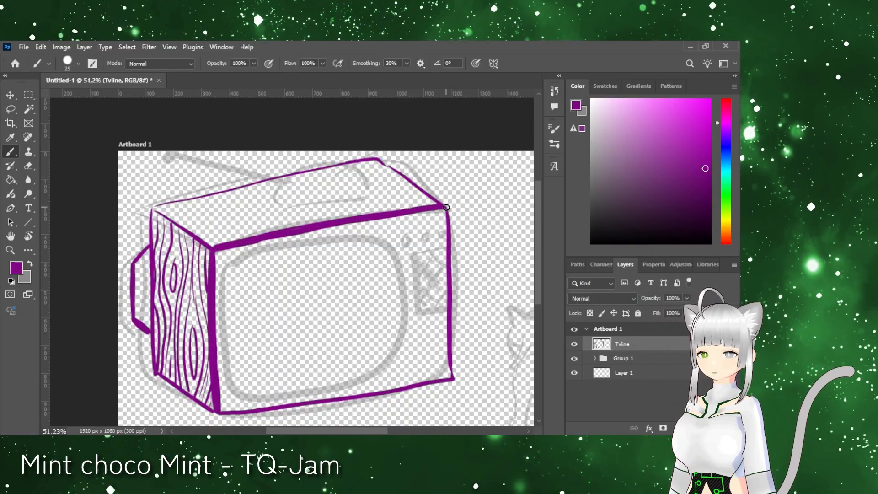
left_click_drag(445, 240, 448, 381)
left_click_drag(449, 380, 207, 410)
Step: Thicken the purple outer edges of the TV's side panel and top face
left_click_drag(167, 383, 157, 375)
left_click_drag(195, 237, 157, 209)
key("ctrl+z")
left_click_drag(211, 249, 166, 215)
key("ctrl+z")
mouse_move(214, 248)
left_mouse_down()
mouse_move(165, 213)
mouse_move(246, 187)
left_mouse_up()
key("ctrl+z")
mouse_move(375, 159)
left_mouse_down()
mouse_move(151, 206)
mouse_move(151, 376)
left_mouse_up()
key("ctrl+z")
left_click_drag(149, 208, 151, 366)
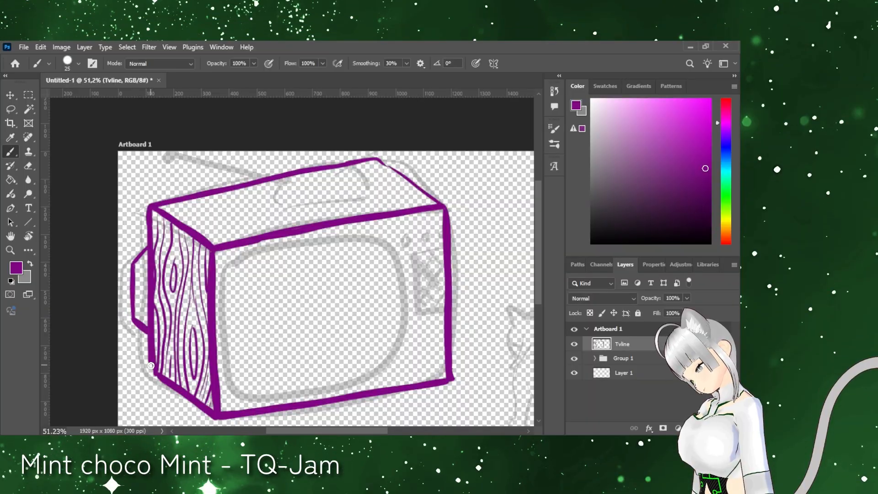
left_click_drag(377, 159, 437, 203)
key("ctrl+z")
key("ctrl+z")
Step: Fill the TV's top face with wavy wood grain lines and oval knots running along its length
left_click_drag(377, 165, 161, 209)
left_click_drag(162, 210, 275, 182)
left_click_drag(209, 196, 164, 209)
left_click_drag(174, 216, 386, 169)
mouse_move(375, 175)
left_mouse_down()
mouse_move(350, 176)
mouse_move(369, 173)
left_mouse_up()
left_click_drag(305, 184, 302, 186)
left_click_drag(385, 173, 181, 221)
mouse_move(390, 175)
left_mouse_down()
mouse_move(190, 228)
mouse_move(412, 188)
mouse_move(259, 217)
mouse_move(361, 196)
mouse_move(257, 232)
left_mouse_up()
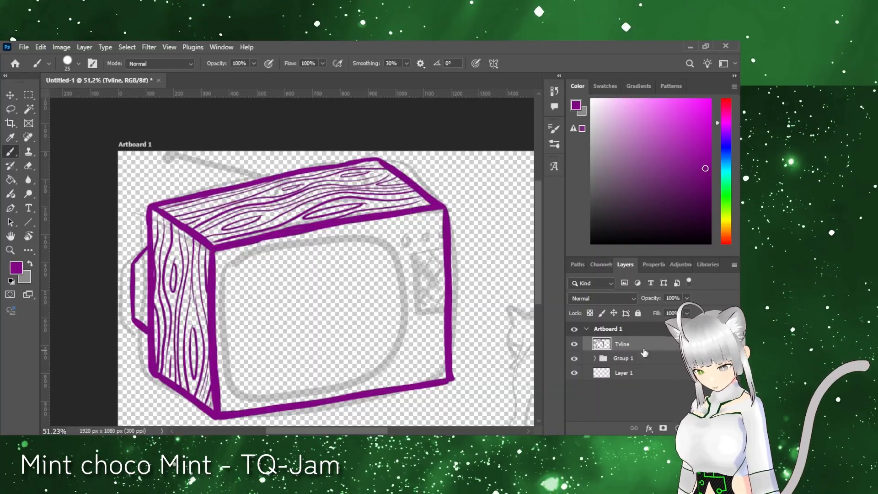
Step: Outline a tall rectangular speaker frame beside the screen area on the TV's front face
mouse_move(401, 259)
left_mouse_down()
mouse_move(410, 318)
mouse_move(440, 311)
left_mouse_up()
left_click_drag(440, 311, 436, 252)
left_click_drag(402, 260, 436, 252)
Step: Crosshatch the inside of the speaker frame with diagonal lines in both directions
left_click_drag(408, 309, 414, 315)
left_click_drag(409, 300, 420, 311)
left_click_drag(409, 291, 428, 309)
left_click_drag(408, 279, 439, 305)
left_click_drag(411, 261, 438, 293)
mouse_move(420, 258)
left_mouse_down()
mouse_move(437, 279)
mouse_move(406, 279)
left_mouse_up()
left_click_drag(433, 256, 406, 290)
mouse_move(436, 266)
left_mouse_down()
mouse_move(407, 303)
mouse_move(410, 314)
left_mouse_up()
left_click_drag(439, 290, 421, 312)
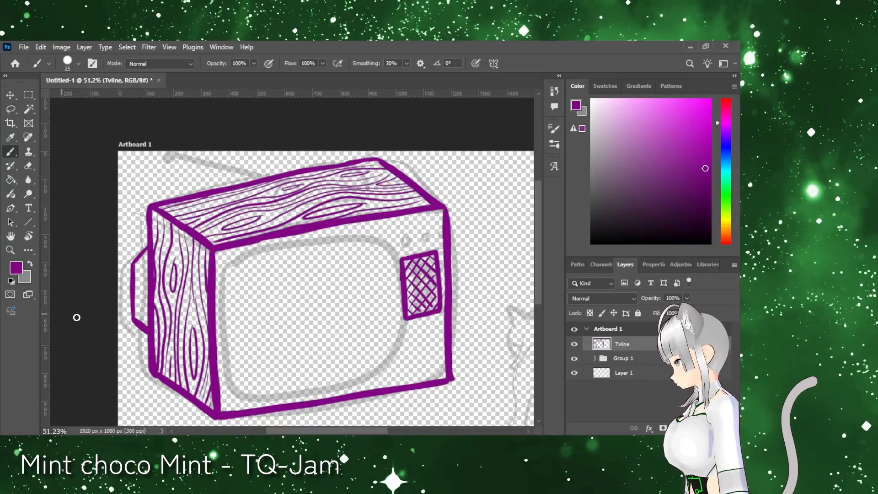
Step: Draw a small gridded keypad beneath the speaker on the TV's front face
mouse_move(410, 325)
left_mouse_down()
mouse_move(412, 335)
mouse_move(438, 330)
left_mouse_up()
left_click_drag(412, 342, 439, 338)
mouse_move(412, 351)
left_mouse_down()
mouse_move(440, 346)
mouse_move(419, 358)
left_mouse_up()
mouse_move(431, 324)
left_mouse_down()
mouse_move(432, 355)
mouse_move(413, 375)
mouse_move(440, 367)
mouse_move(397, 392)
mouse_move(439, 392)
left_mouse_up()
key("ctrl+z")
Step: Draw curved details inside the small rectangular panel beneath the keypad
key("r")
key("ctrl+space")
left_click_drag(446, 391, 503, 392)
key("b")
mouse_move(269, 309)
left_mouse_down()
mouse_move(273, 341)
mouse_move(291, 293)
mouse_move(273, 330)
mouse_move(317, 325)
mouse_move(322, 315)
mouse_move(321, 329)
mouse_move(333, 312)
left_mouse_up()
key("ctrl+z")
key("ctrl+z")
left_click_drag(288, 317, 333, 300)
mouse_move(302, 316)
left_mouse_down()
mouse_move(372, 309)
mouse_move(402, 294)
mouse_move(359, 320)
left_mouse_up()
key("ctrl+z")
key("z")
left_click_drag(460, 352, 380, 352)
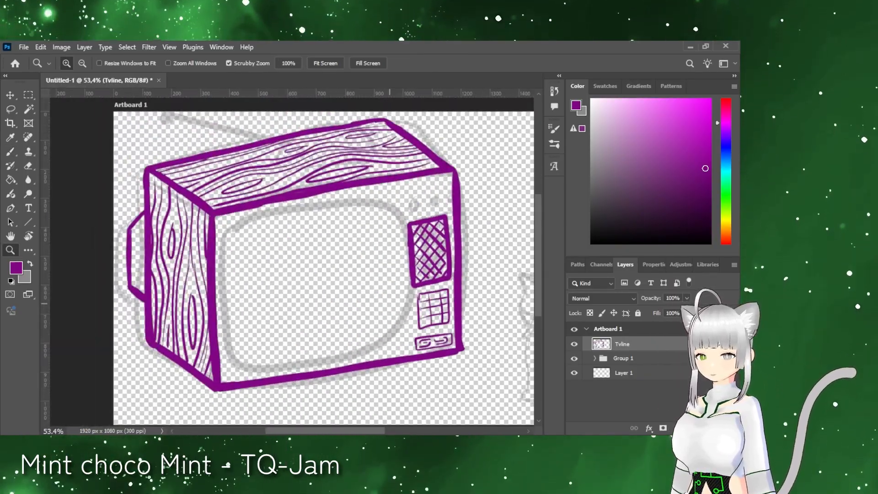
Step: Create a new layer named tvshade for the TV's colouring
left_click(707, 428)
type("ade")
key("Return")
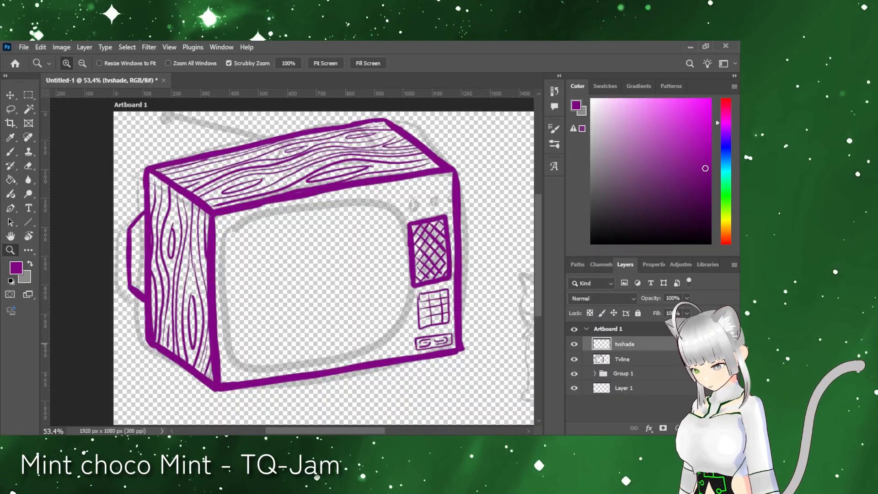
Step: Outline and fill the TV's front face with bright magenta on the tvshade layer
left_click_drag(702, 121, 702, 112)
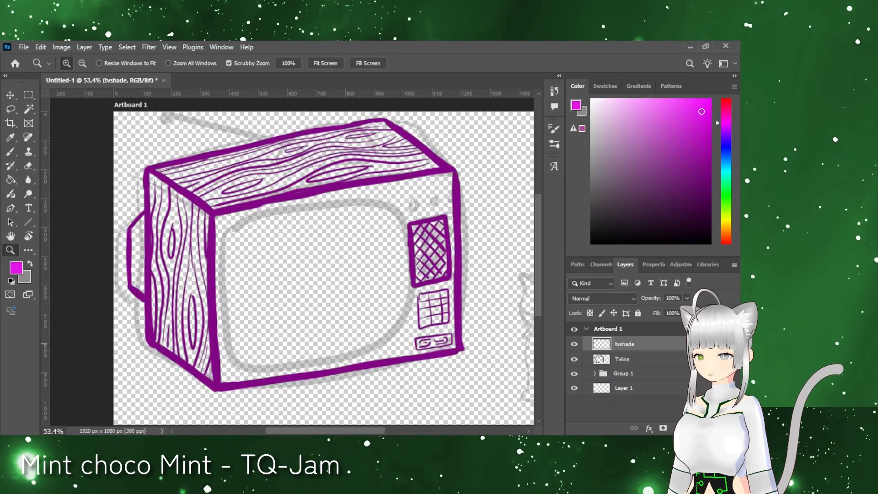
key("b")
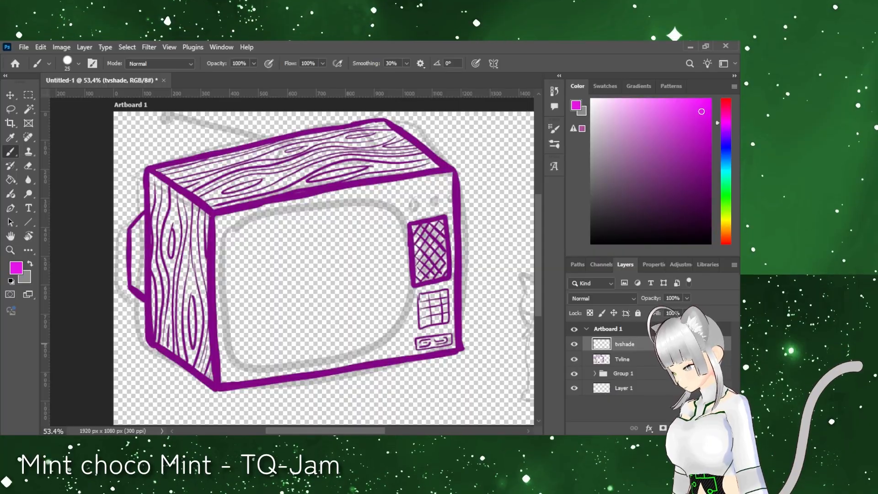
key("ctrl+bracketleft")
mouse_move(221, 291)
left_mouse_down()
mouse_move(307, 201)
mouse_move(451, 175)
mouse_move(443, 188)
mouse_move(226, 284)
mouse_move(220, 364)
mouse_move(459, 338)
mouse_move(436, 317)
left_mouse_up()
key("g")
left_click(436, 317)
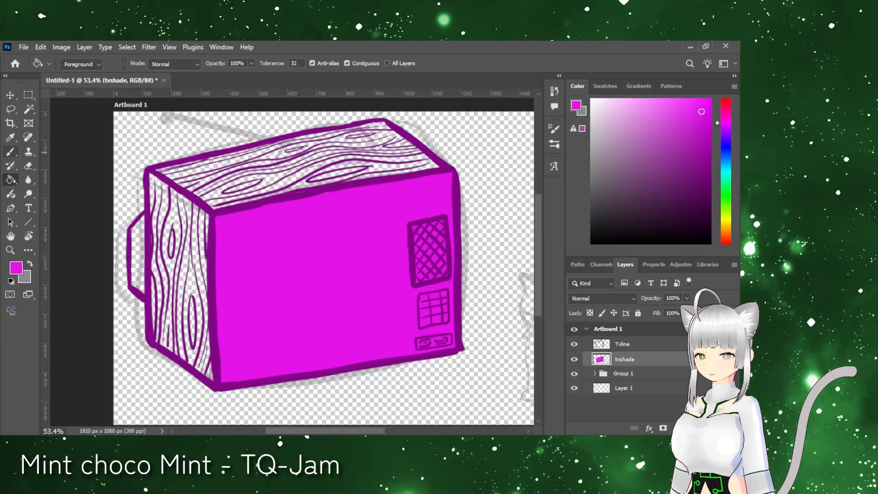
Step: Create a new layer named speaker between the Tvline and tvshade layers
left_click(707, 428)
type("speaker")
key("Return")
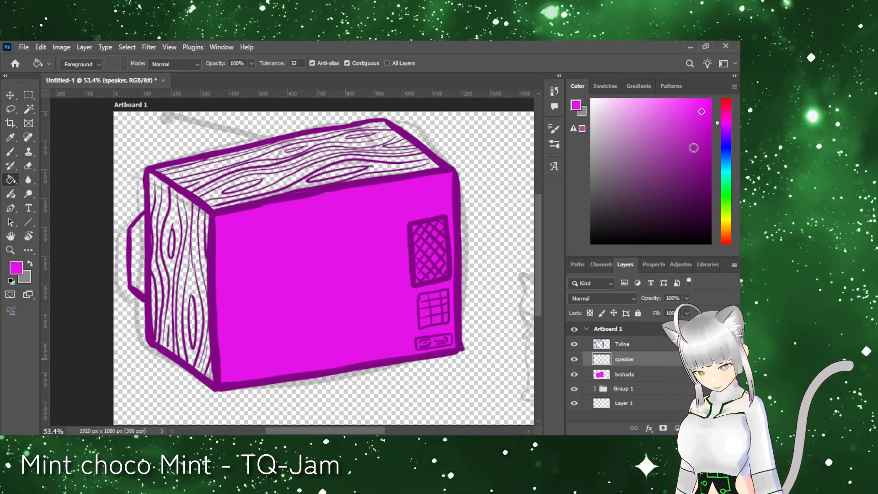
Step: Paint the speaker grille in a darker magenta on the speaker layer
left_click(707, 139)
left_click(442, 264)
key("ctrl+z")
key("b")
mouse_move(420, 228)
left_mouse_down()
mouse_move(414, 238)
mouse_move(422, 225)
left_mouse_up()
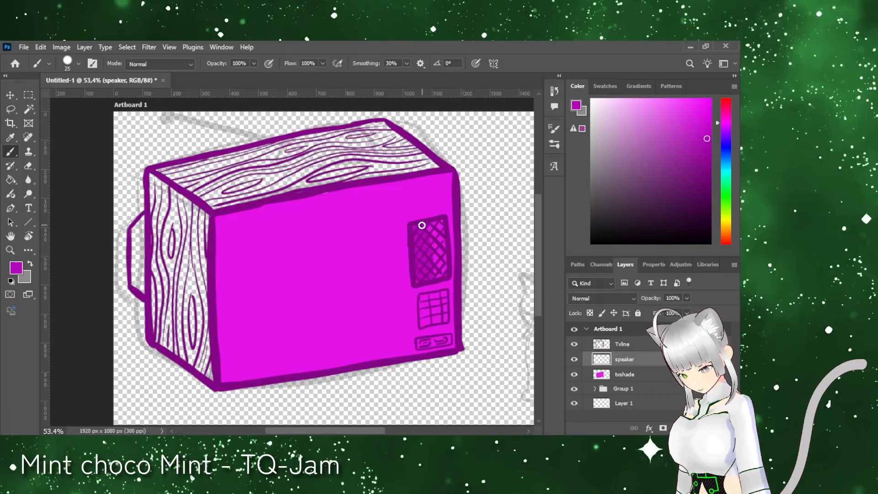
Step: Shade the small lower panel and the individual keypad cells in the darker magenta
key("ctrl+space")
mouse_move(457, 343)
left_mouse_down()
mouse_move(517, 370)
mouse_move(502, 366)
left_mouse_up()
mouse_move(335, 354)
left_mouse_down()
mouse_move(340, 342)
mouse_move(406, 340)
left_mouse_up()
left_click_drag(334, 192, 421, 182)
mouse_move(341, 217)
left_mouse_down()
mouse_move(398, 209)
mouse_move(417, 219)
left_mouse_up()
mouse_move(341, 244)
left_mouse_down()
mouse_move(358, 236)
mouse_move(361, 242)
left_mouse_up()
left_click_drag(382, 233, 397, 243)
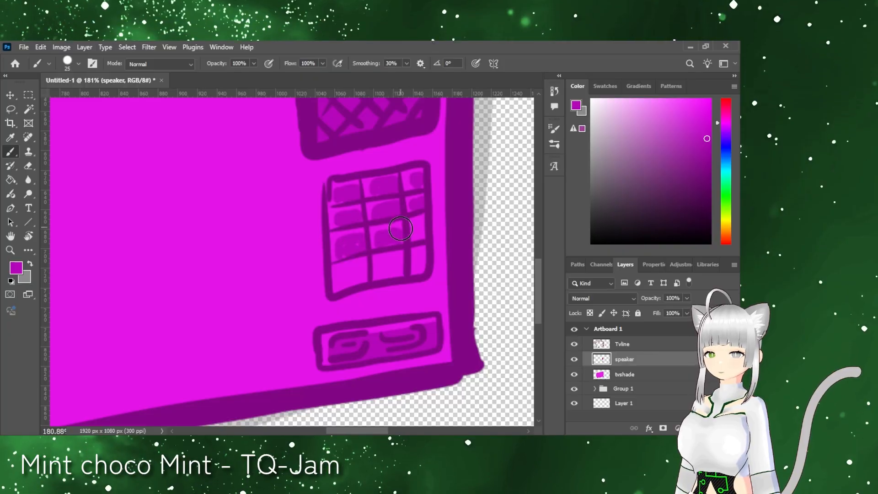
left_click_drag(422, 208, 416, 235)
left_click_drag(342, 279, 398, 261)
scroll(419, 259, "up", 9)
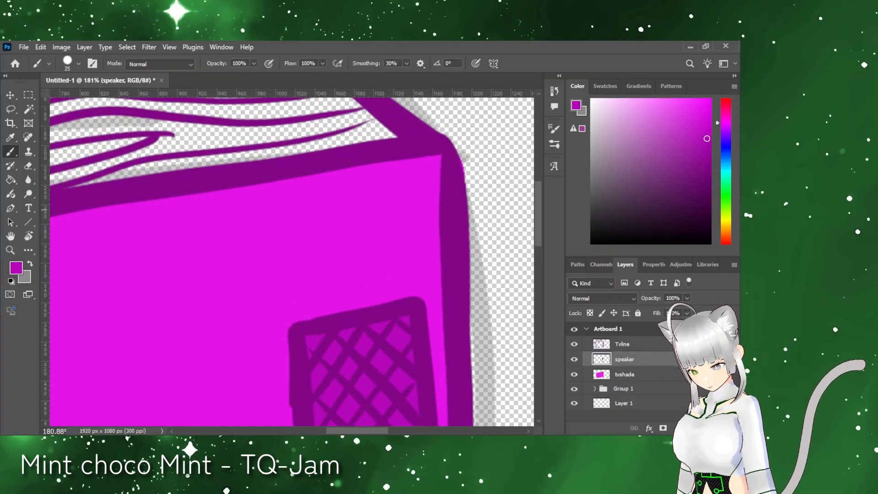
Step: Draw a round dial with a diagonal pointer and two small knobs above the speaker in purple on the Tvline layer
left_click(623, 344)
left_click(457, 270, "alt")
mouse_move(312, 218)
left_mouse_down()
mouse_move(332, 230)
mouse_move(300, 225)
left_mouse_up()
key("ctrl+z")
left_click_drag(335, 231, 307, 268)
left_click_drag(384, 204, 390, 201)
mouse_move(392, 251)
left_mouse_down()
mouse_move(384, 259)
mouse_move(394, 252)
left_mouse_up()
Step: Add short tick marks radiating around the dial
mouse_move(318, 186)
left_mouse_down()
mouse_move(318, 196)
mouse_move(344, 197)
left_mouse_up()
left_click_drag(366, 208, 361, 215)
left_click_drag(379, 235, 369, 238)
left_click_drag(372, 267, 363, 264)
left_click_drag(344, 293, 314, 305)
left_click_drag(275, 262, 262, 266)
left_click_drag(289, 202, 281, 196)
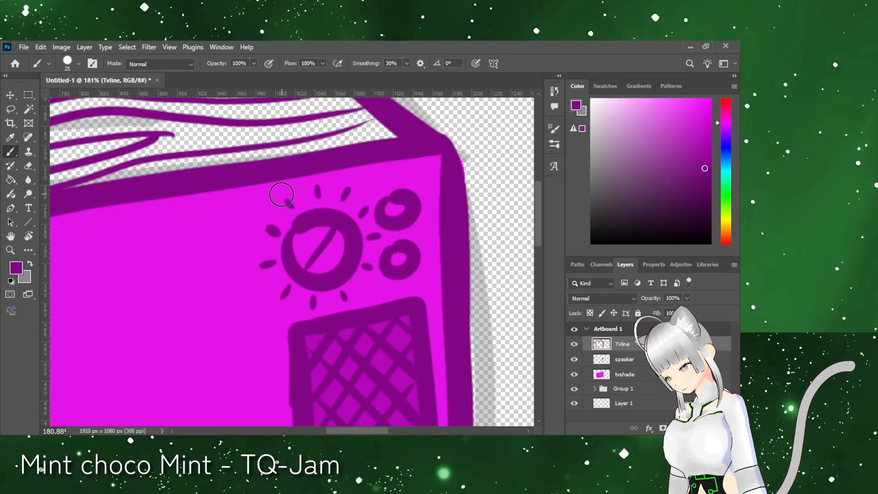
Step: Shade one half of the dial in the darker magenta on the speaker layer
left_click(346, 350, "alt")
key("ctrl+z")
mouse_move(331, 241)
left_mouse_down()
mouse_move(313, 269)
mouse_move(335, 261)
left_mouse_up()
left_click(624, 360)
key("z")
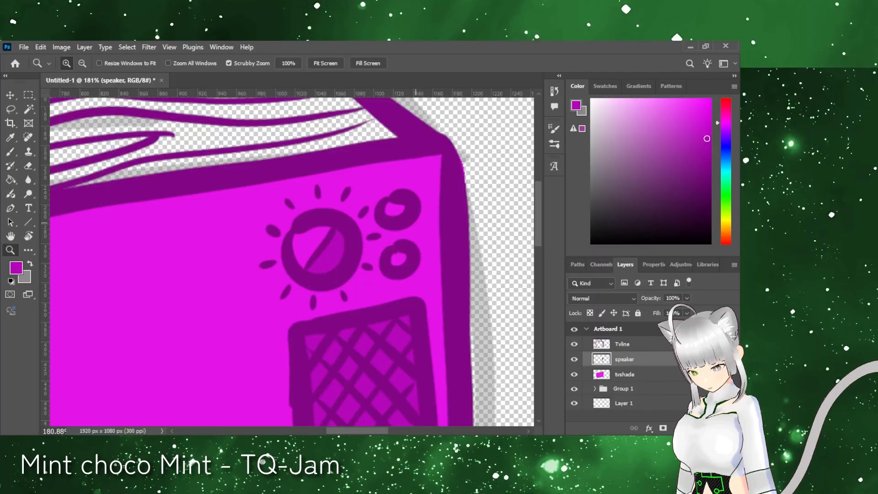
left_click_drag(435, 138, 379, 298)
Step: Group the Tvline, speaker and tvshade layers and mute their colours to violet with a Hue/Saturation adjustment layer
left_click(574, 375)
left_click(615, 345)
left_click(575, 374)
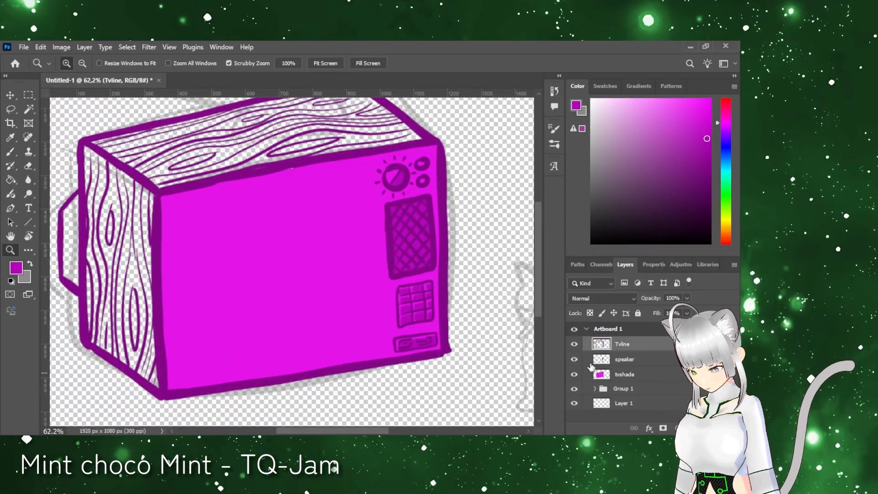
key("i")
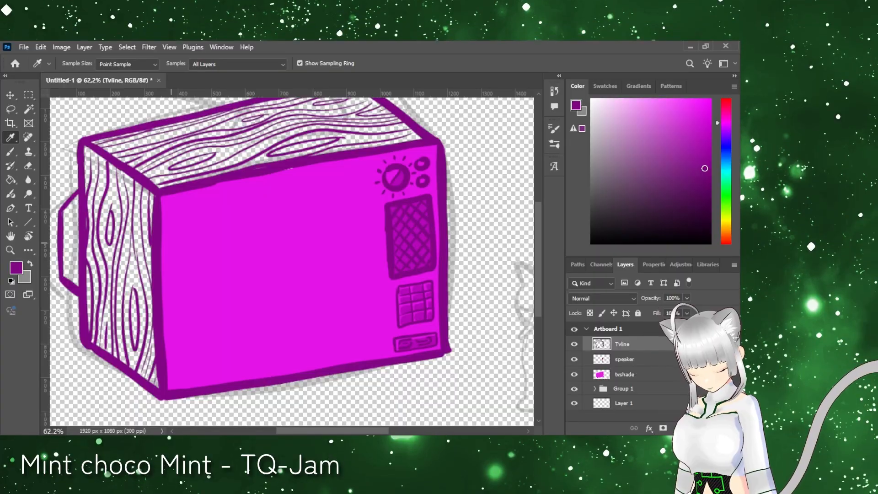
left_click(654, 374, "shift")
key("ctrl+g")
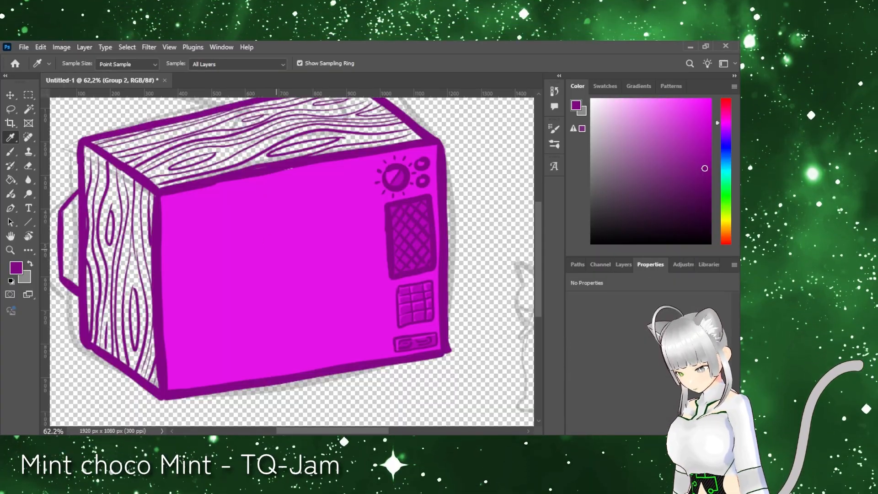
left_click_drag(624, 374, 620, 373)
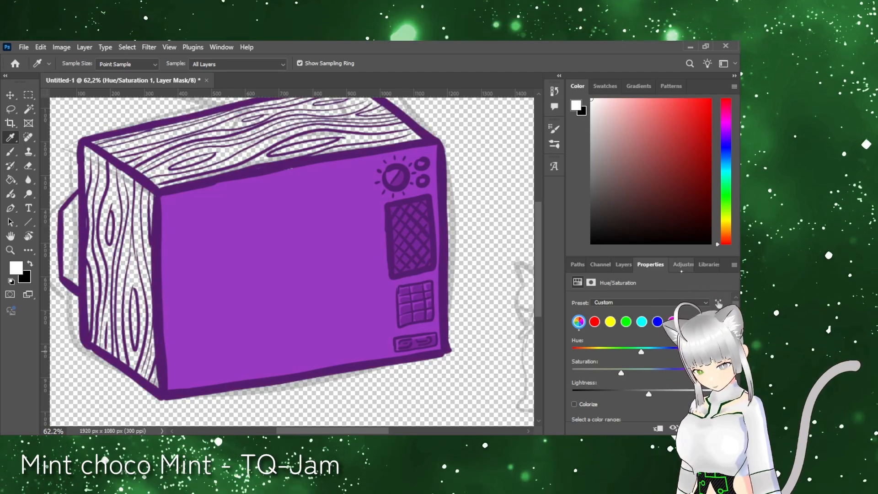
left_click(624, 265)
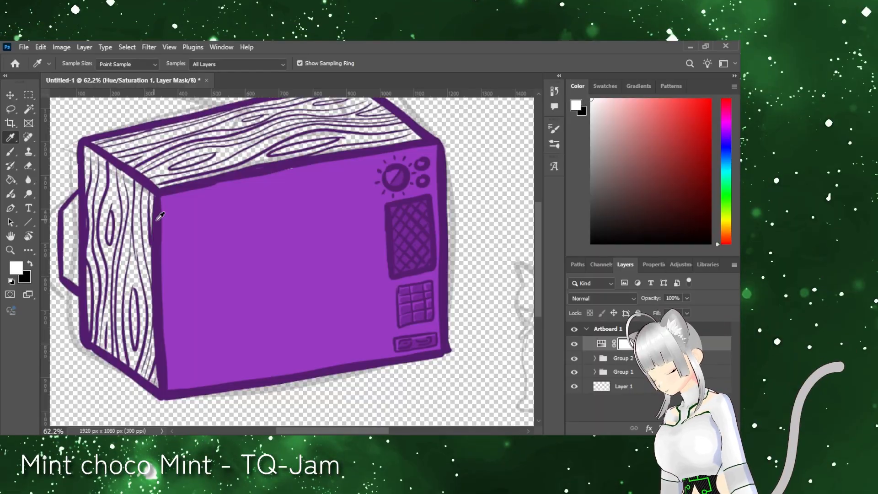
Step: Hide the Hue/Saturation adjustment and fill the TV's wooden side panel with dark magenta on the tvshade layer
left_click(623, 359)
left_click(595, 359)
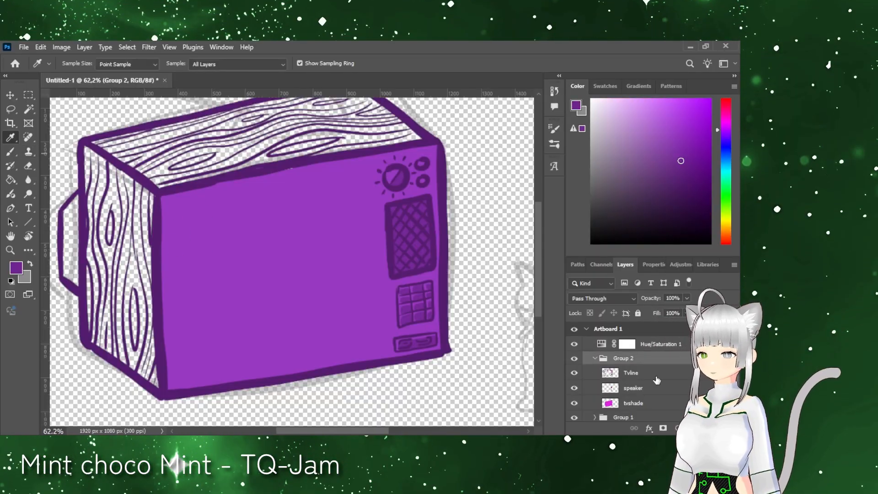
left_click(634, 403)
left_click(10, 151)
left_click(575, 345)
key("i")
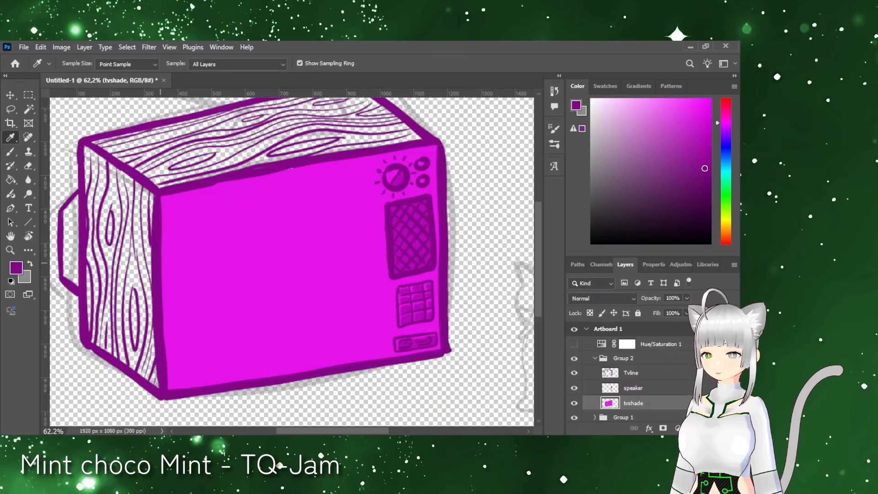
left_click(10, 151)
mouse_move(89, 208)
left_mouse_down()
mouse_move(155, 221)
mouse_move(88, 300)
mouse_move(89, 194)
left_mouse_up()
left_click(10, 180)
left_click(122, 230)
Step: Fill the TV's wooden top face with medium magenta and paint over the gaps left near its edges
key("i")
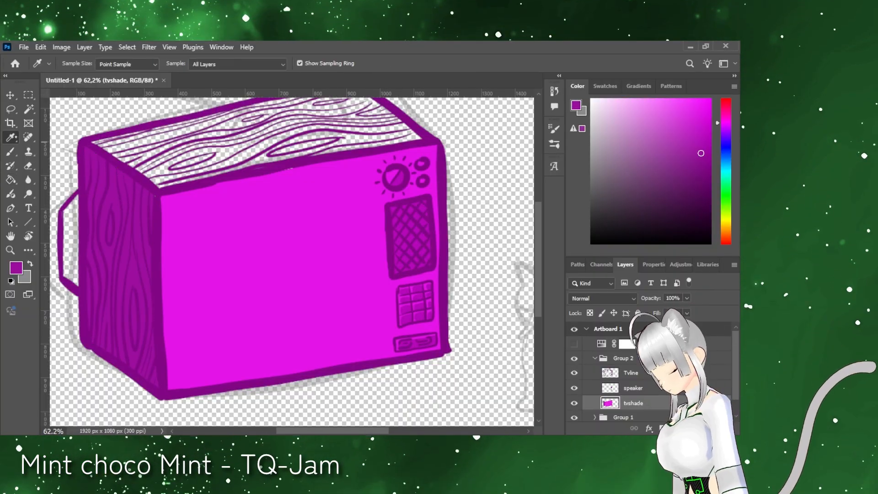
left_click(137, 322)
key("b")
mouse_move(98, 141)
left_mouse_down()
mouse_move(156, 183)
mouse_move(392, 140)
mouse_move(398, 119)
left_mouse_up()
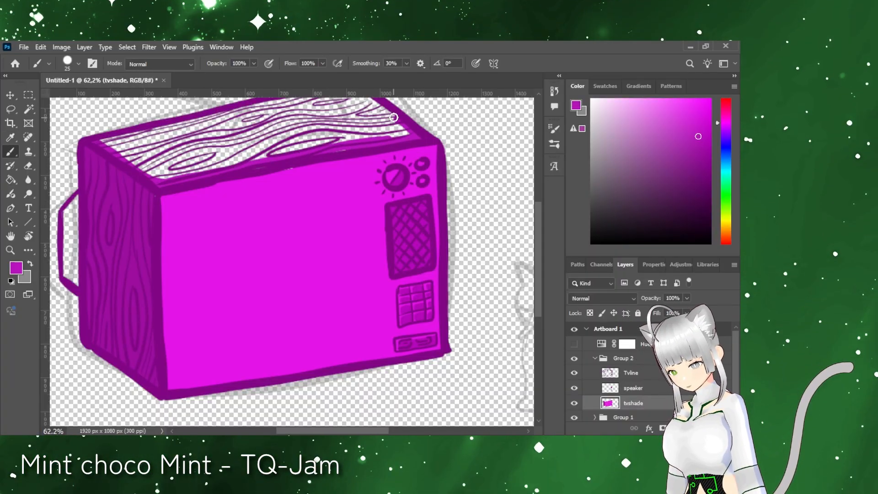
scroll(398, 119, "up", 2)
left_click(10, 179)
left_click(226, 211)
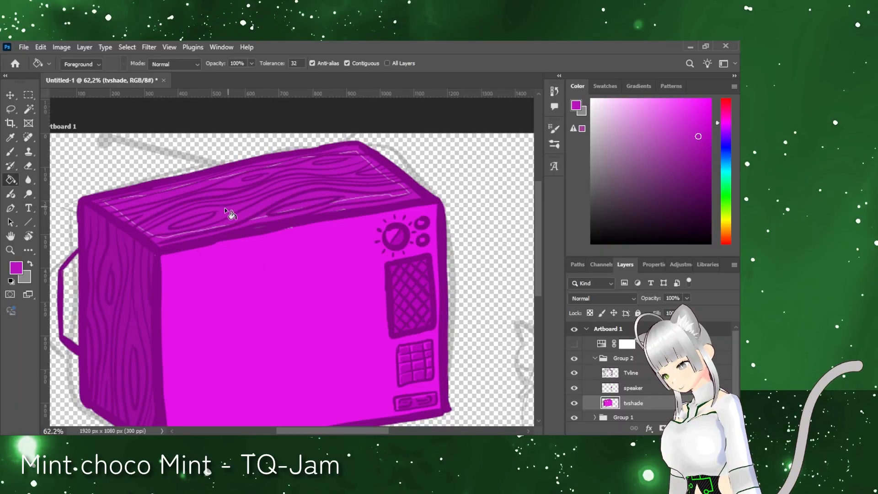
key("b")
mouse_move(98, 201)
left_mouse_down()
mouse_move(267, 166)
mouse_move(398, 186)
mouse_move(296, 223)
left_mouse_up()
Step: Paint the TV's rear bulge in the same magenta and show the Hue/Saturation adjustment again
mouse_move(68, 303)
left_mouse_down()
mouse_move(69, 316)
mouse_move(74, 263)
left_mouse_up()
left_click(574, 373)
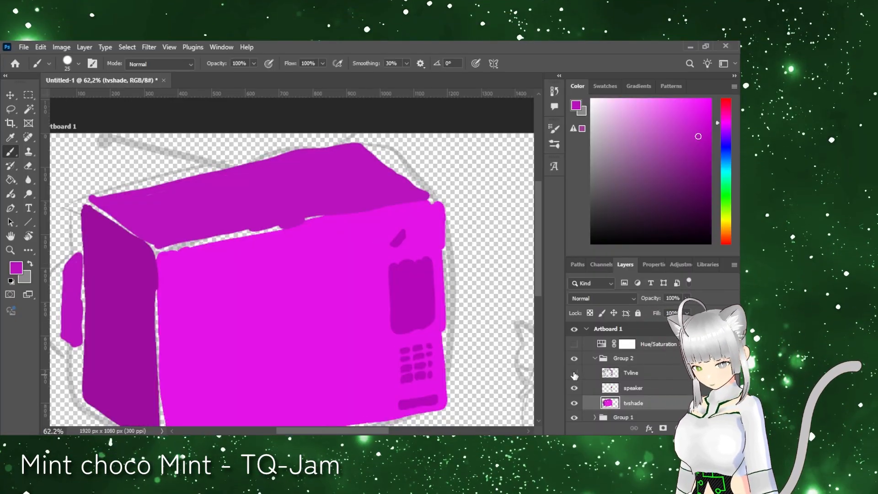
left_click(575, 374)
left_click(656, 344)
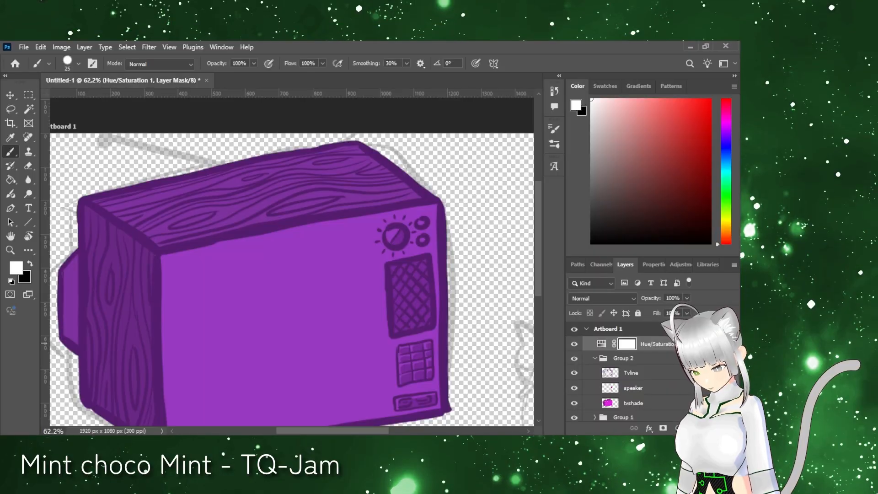
Step: Create a new layer named Crtline above the Hue/Saturation adjustment
scroll(293, 261, "down", 1)
left_click(302, 280, "alt")
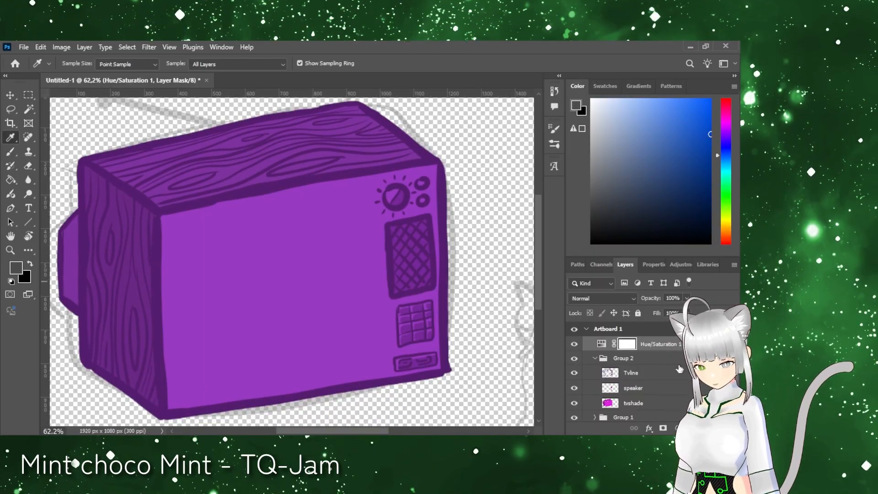
left_click(707, 428)
double_click(640, 343)
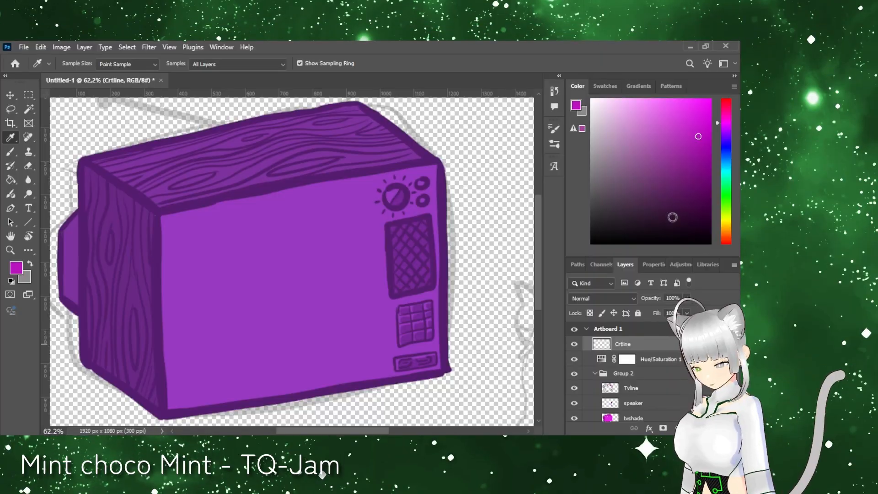
Step: Draw three sides of the CRT screen outline with rounded corners in dark grey, leaving the side facing the controls open
left_click(602, 210)
left_click(11, 152)
left_click_drag(242, 213, 276, 208)
key("r")
mouse_move(384, 334)
left_mouse_down()
mouse_move(386, 188)
mouse_move(354, 159)
left_mouse_up()
mouse_move(222, 198)
left_mouse_down()
mouse_move(220, 235)
mouse_move(283, 380)
left_mouse_up()
key("ctrl+z")
key("Escape")
mouse_move(176, 238)
left_mouse_down()
mouse_move(177, 307)
mouse_move(258, 383)
mouse_move(373, 362)
left_mouse_up()
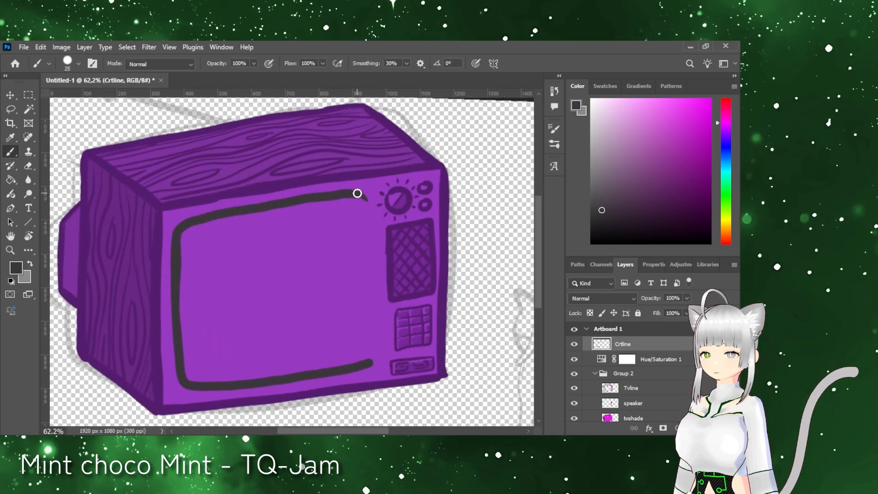
Step: Close the CRT screen outline by drawing its missing dark grey side next to the controls
mouse_move(364, 206)
left_mouse_down()
mouse_move(372, 294)
mouse_move(369, 364)
mouse_move(361, 366)
mouse_move(342, 197)
left_mouse_up()
key("ctrl+z")
key("e")
key("b")
key("r")
left_click_drag(420, 230, 302, 412)
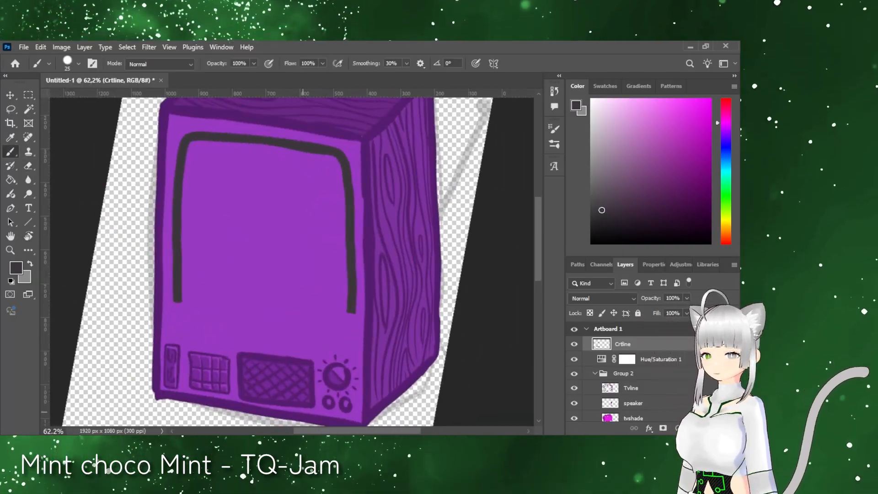
mouse_move(179, 314)
left_mouse_down()
mouse_move(255, 338)
mouse_move(186, 328)
left_mouse_up()
key("ctrl+z")
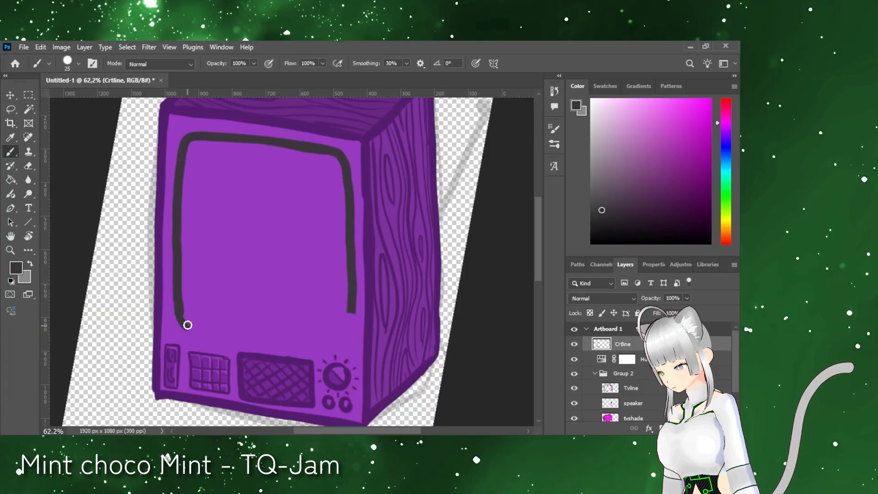
key("ctrl+z")
left_click_drag(177, 296, 179, 315)
key("r")
mouse_move(354, 373)
left_mouse_down()
mouse_move(361, 196)
mouse_move(376, 363)
mouse_move(382, 347)
mouse_move(369, 366)
left_mouse_up()
key("e")
key("b")
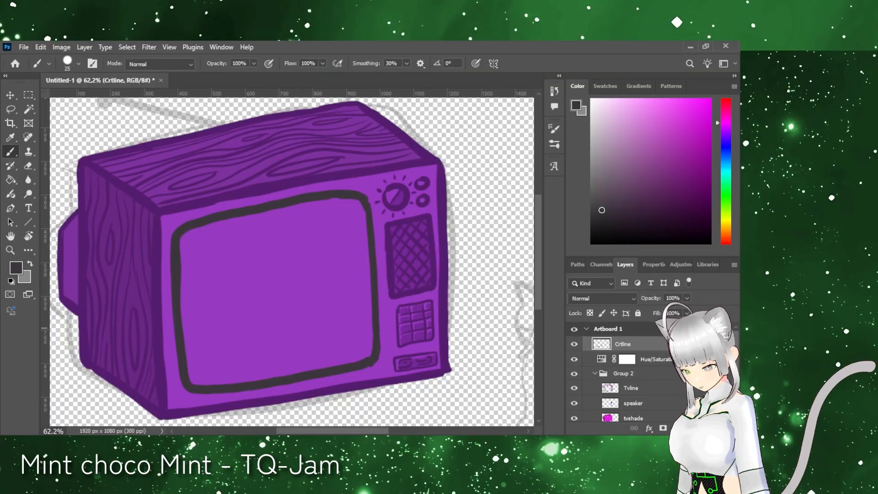
Step: Create a new layer named Greensceen directly below the Crtline layer
scroll(642, 349, "down", 1)
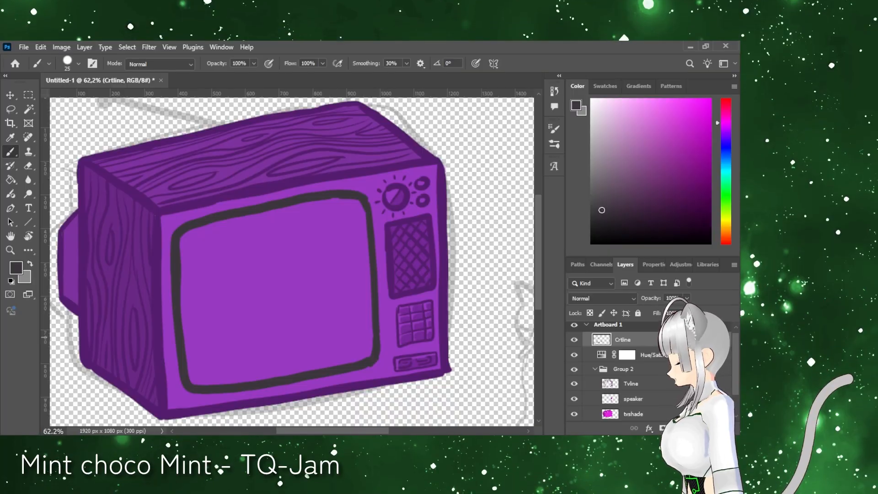
left_click(706, 428)
left_click_drag(638, 340, 638, 357)
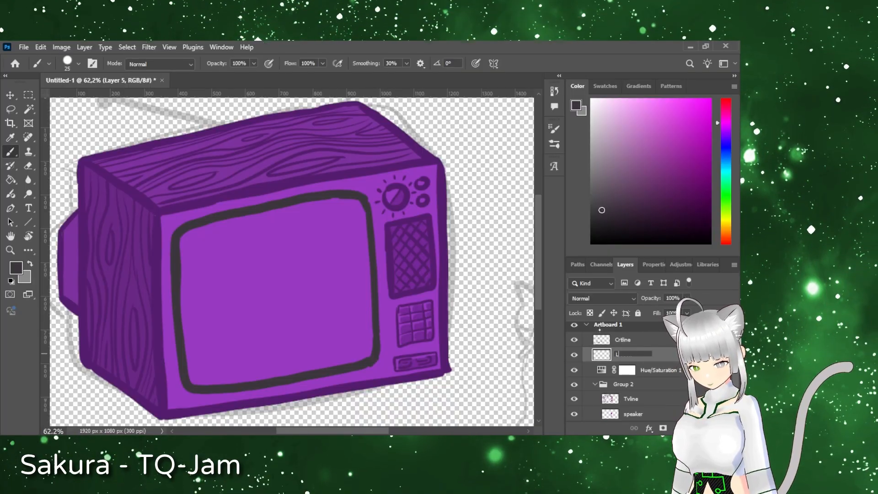
key("Return")
Step: Fill the TV screen inside the dark grey frame with fully saturated bright green
left_click(726, 192)
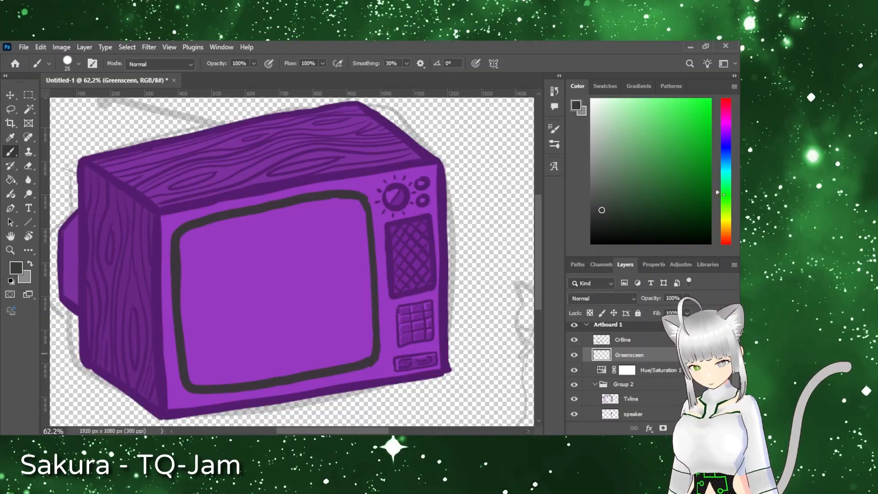
left_click(711, 99)
left_click_drag(296, 267, 306, 274)
mouse_move(198, 231)
left_mouse_down()
mouse_move(207, 380)
mouse_move(372, 305)
mouse_move(193, 232)
left_mouse_up()
left_click(10, 180)
left_click(261, 281)
left_click(11, 152)
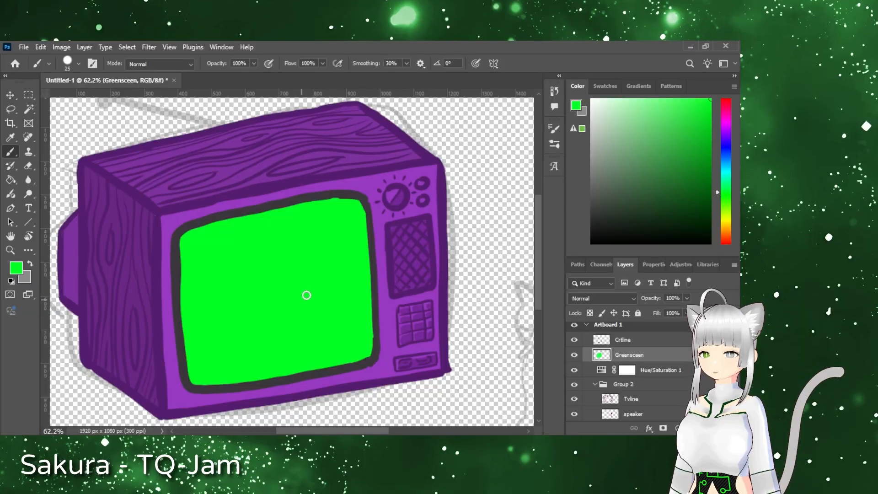
Step: Create a new layer named Bubbleglass above the Crtline layer
left_click(646, 343)
left_click(706, 428)
double_click(626, 340)
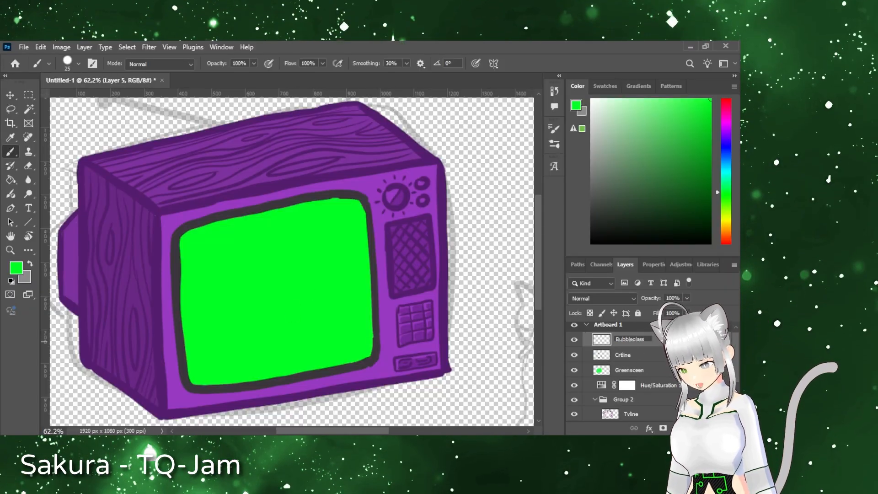
key("Return")
Step: Outline a curved highlight along the green screen's upper-left corner in white and fill it with white
left_click(239, 238, "alt")
left_click(591, 99)
mouse_move(205, 239)
left_mouse_down()
mouse_move(198, 276)
mouse_move(206, 241)
left_mouse_up()
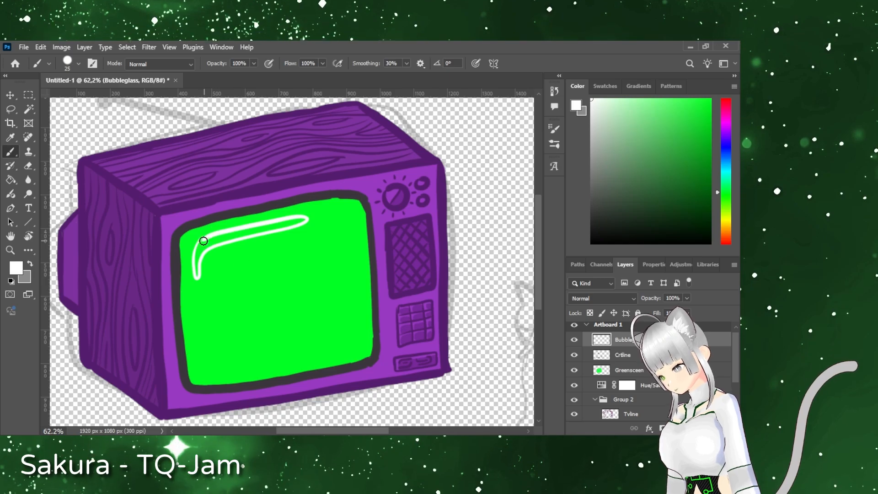
key("g")
left_click(198, 254)
key("ctrl+z")
left_click(210, 244)
Step: Paint a smaller white L-shaped highlight in the green screen's lower-right corner
key("b")
mouse_move(288, 362)
left_mouse_down()
mouse_move(344, 352)
mouse_move(359, 324)
mouse_move(292, 362)
left_mouse_up()
key("ctrl+z")
mouse_move(359, 326)
left_mouse_down()
mouse_move(355, 355)
mouse_move(359, 342)
left_mouse_up()
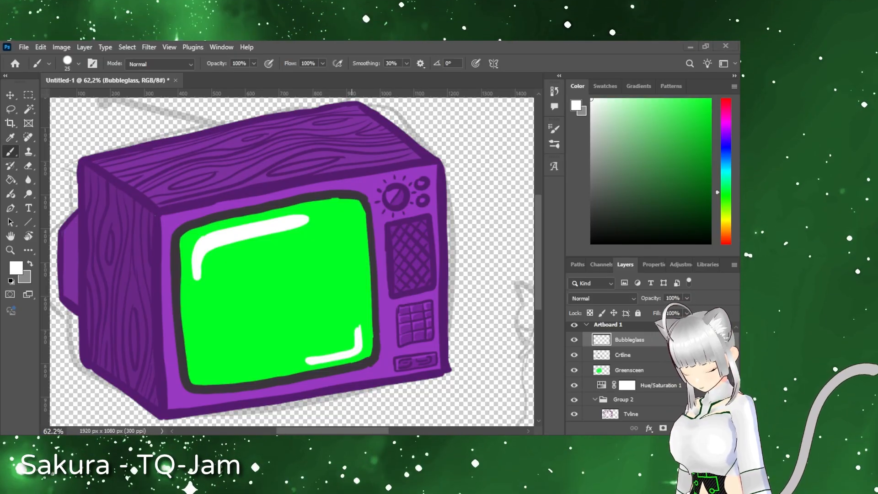
Step: Group the Bubbleglass, Crtline and Greensceen layers and collapse the group
left_click_drag(352, 292, 190, 226)
left_click(649, 368, "shift")
key("ctrl+g")
left_click(595, 369)
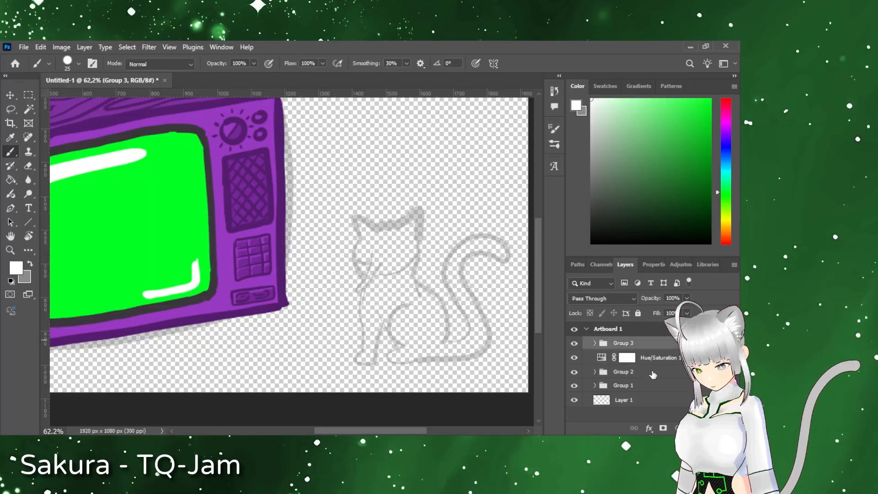
Step: Group the screen group, the Hue/Saturation adjustment and Group 2 together under the name TVBOX
left_click(652, 374, "shift")
key("ctrl+g")
type("TVBOX")
key("Return")
key("Tab")
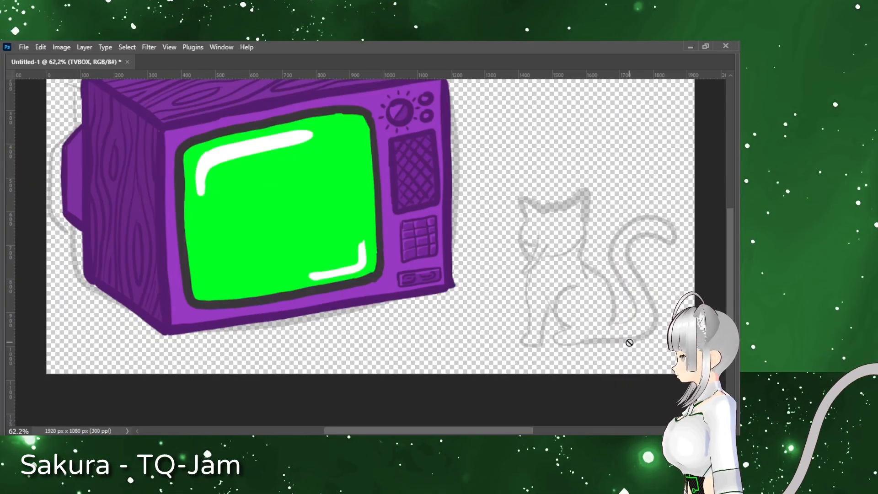
key("Tab")
Step: Switch the foreground colour to grey and create a new layer named Head above the TVBOX group
left_click(615, 400)
mouse_move(520, 313)
left_mouse_down()
mouse_move(519, 382)
mouse_move(354, 334)
left_mouse_up()
mouse_move(256, 251)
left_mouse_down()
mouse_move(480, 335)
mouse_move(481, 304)
mouse_move(243, 302)
left_mouse_up()
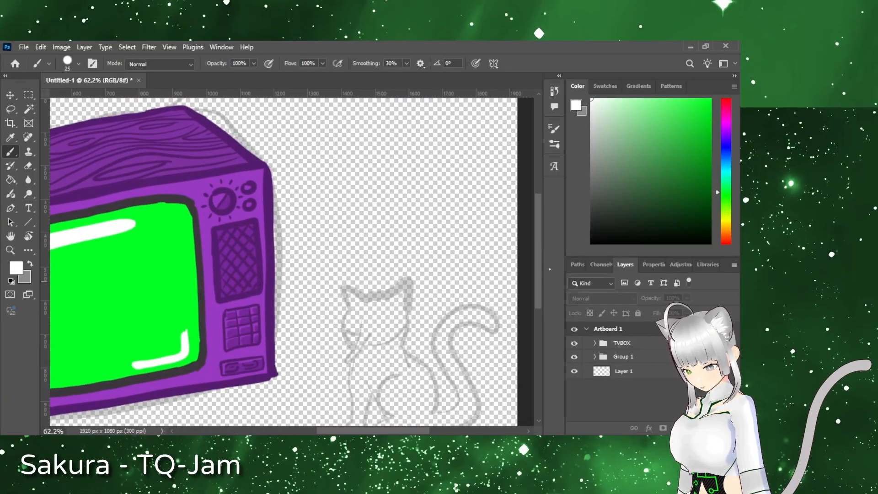
scroll(534, 285, "down", 2)
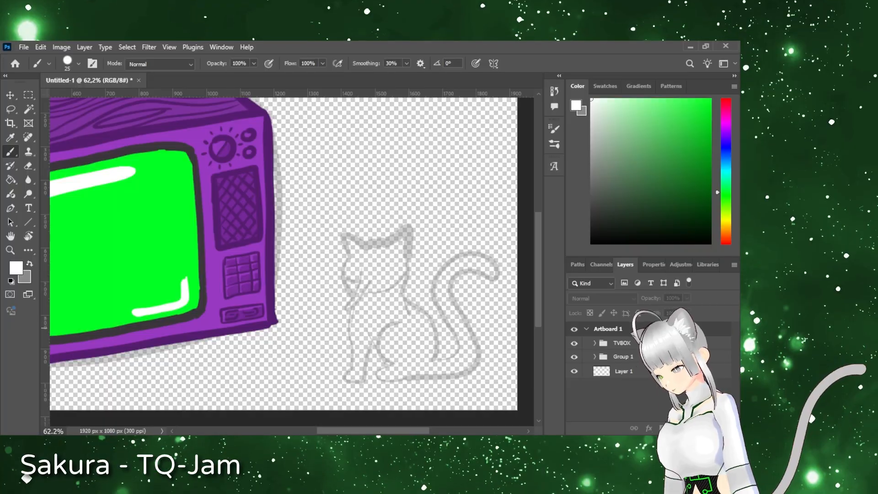
key("x")
left_click(622, 342)
key("ctrl+shift+alt+n")
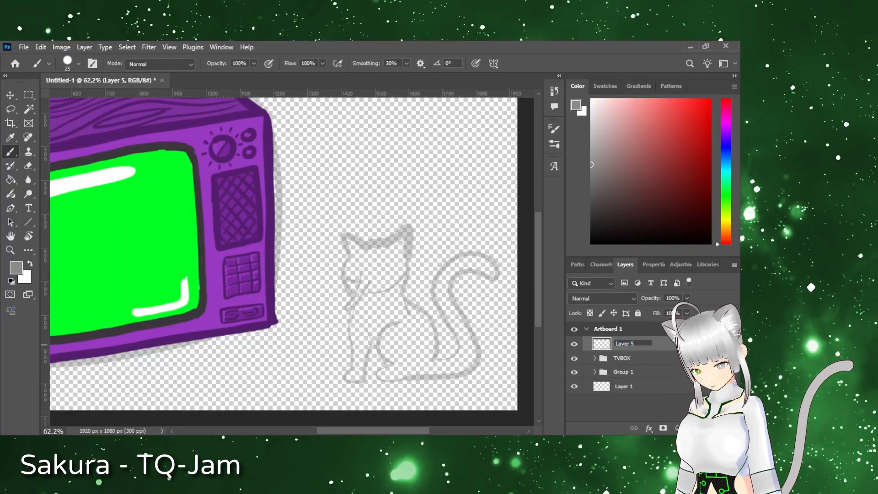
key("Return")
Step: Outline the cat's ears and the zigzag tuft between them in grey over the sketch
key("z")
mouse_move(391, 320)
left_mouse_down()
mouse_move(411, 210)
mouse_move(420, 206)
left_mouse_up()
left_click_drag(366, 206, 364, 289)
mouse_move(307, 283)
left_mouse_down()
mouse_move(296, 247)
mouse_move(397, 254)
left_mouse_up()
key("ctrl+z")
key("ctrl+z")
left_click_drag(289, 245, 432, 249)
Step: Outline the cat's cheek, pointed side hair strand, jaw and back of the head in grey
key("ctrl+z")
mouse_move(307, 287)
left_mouse_down()
mouse_move(377, 250)
mouse_move(434, 267)
mouse_move(297, 330)
mouse_move(326, 334)
left_mouse_up()
mouse_move(333, 314)
left_mouse_down()
mouse_move(312, 393)
mouse_move(352, 315)
left_mouse_up()
mouse_move(343, 352)
left_mouse_down()
mouse_move(401, 362)
mouse_move(420, 348)
left_mouse_up()
key("ctrl+z")
left_click_drag(432, 264, 425, 348)
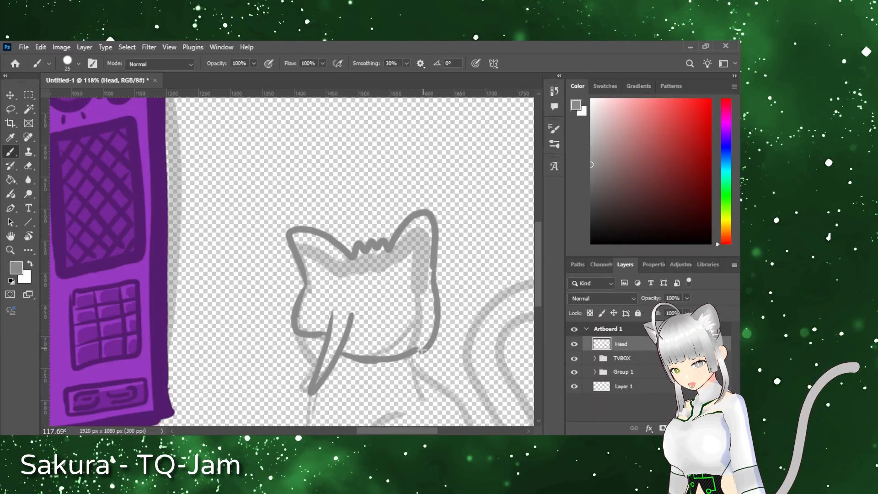
scroll(309, 274, "down", 2)
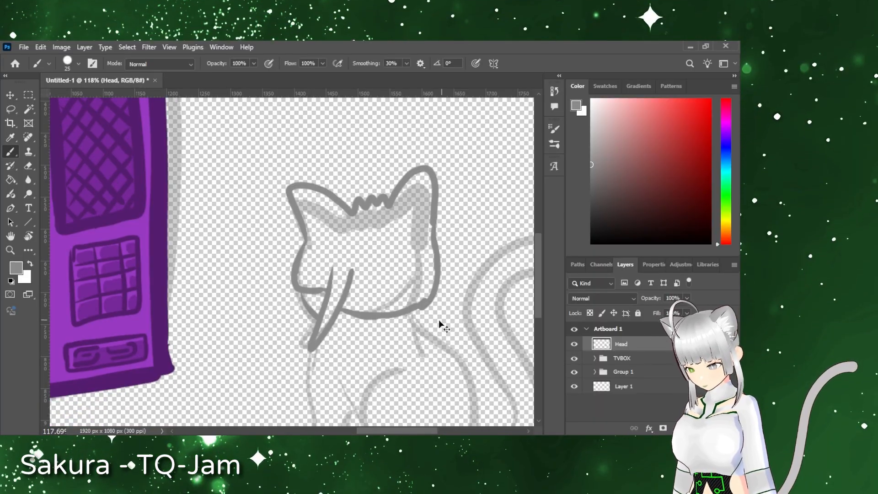
key("ctrl+z")
Step: Create a new layer named Fil directly below the Head layer
left_click(707, 428)
left_click_drag(699, 344, 699, 362)
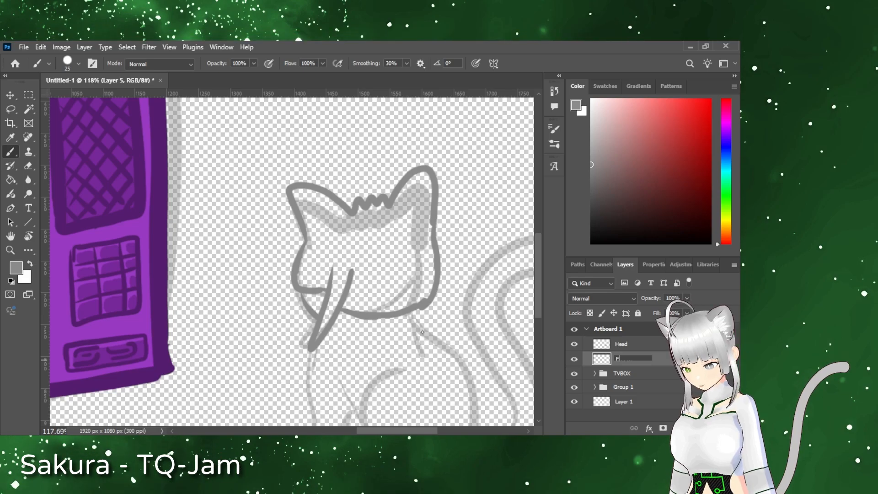
type("ill")
key("Return")
Step: Trace the edges of the cat's hair area inside the head outline in a darker grey
key("i")
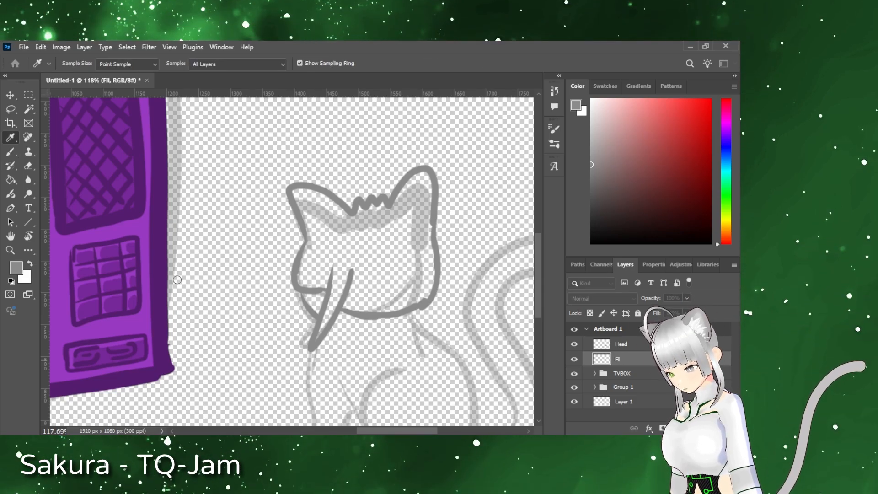
key("b")
left_click_drag(323, 231, 304, 193)
left_click_drag(316, 232, 323, 266)
left_click_drag(346, 271, 326, 326)
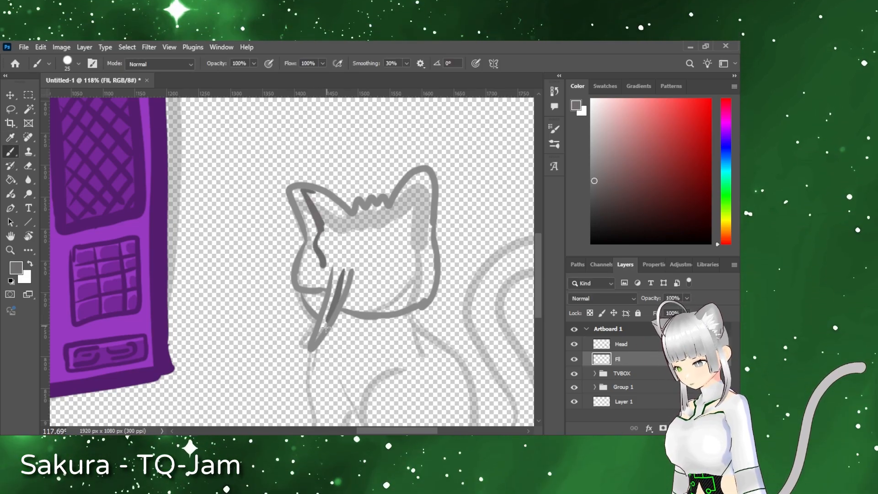
left_click_drag(356, 273, 381, 288)
left_click_drag(401, 210, 420, 178)
mouse_move(348, 306)
left_mouse_down()
mouse_move(437, 252)
mouse_move(305, 188)
left_mouse_up()
Step: Fill the cat's traced hair area with the darker grey and paint over the gaps near its edges
key("g")
left_click(364, 265)
key("b")
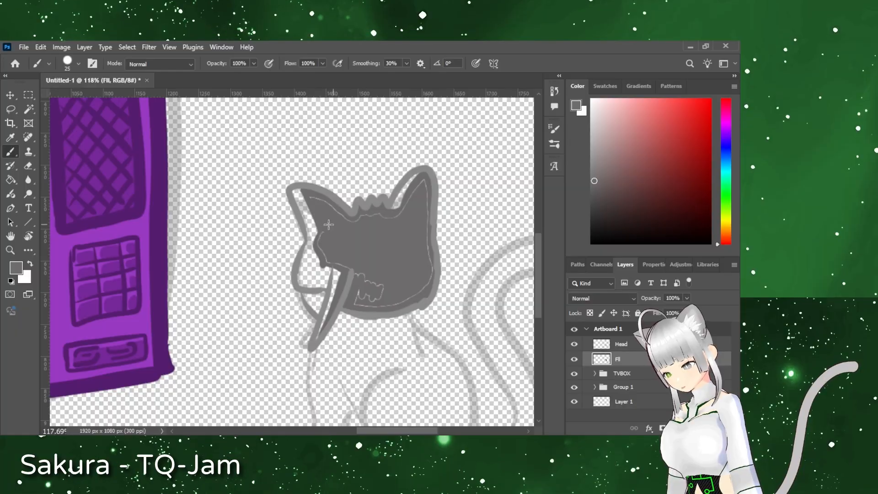
left_click_drag(383, 303, 346, 216)
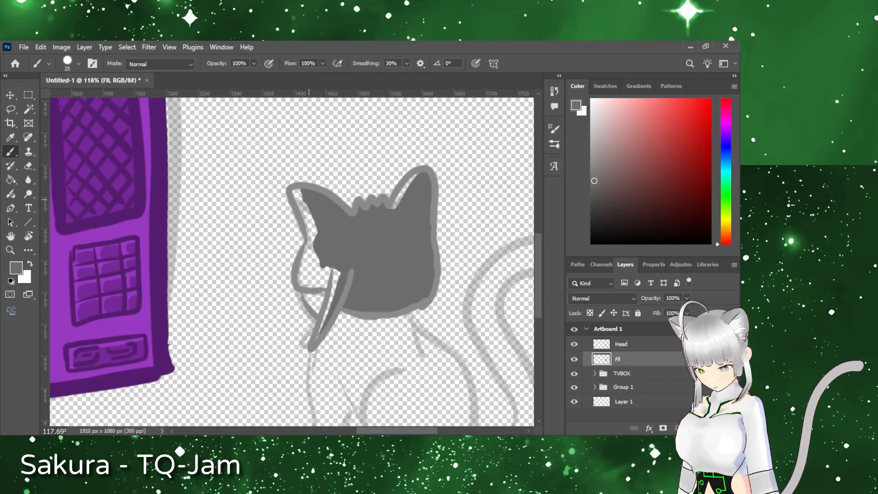
left_click_drag(318, 247, 339, 273)
Step: Create a new layer named LIT directly below the Fil layer
left_click(707, 428)
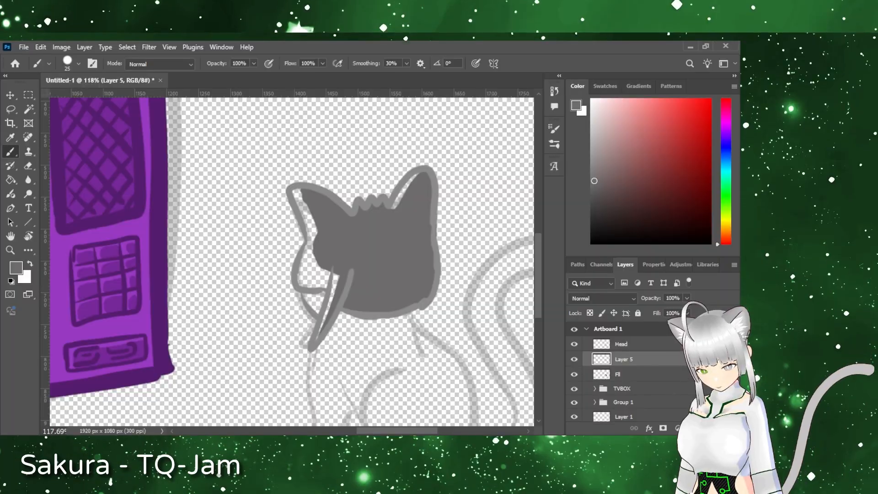
left_click_drag(624, 359, 624, 381)
double_click(625, 375)
type("LIT")
key("Return")
Step: Paint the cat's inner ears, face and the gap beside the hair strand white
key("x")
mouse_move(298, 192)
left_mouse_down()
mouse_move(313, 233)
mouse_move(300, 279)
mouse_move(322, 320)
left_mouse_up()
left_click_drag(393, 206, 413, 185)
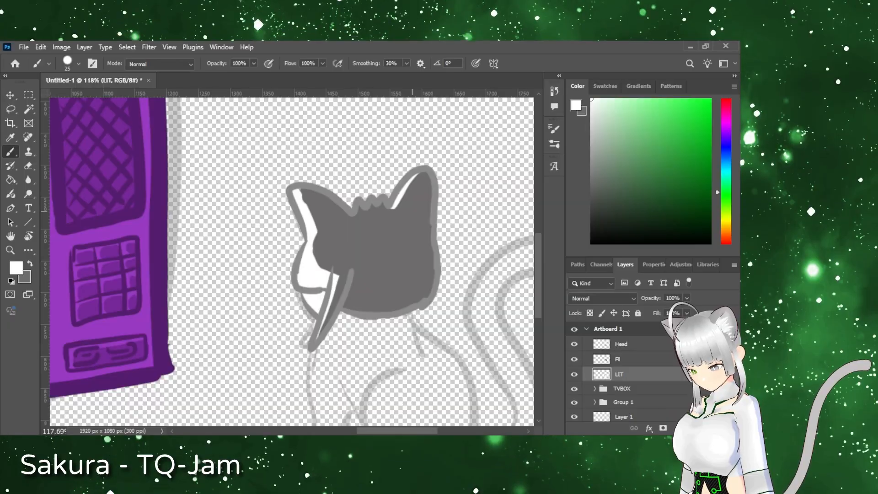
Step: Group the Head, Fil and LIT layers as headgr and nest that group in a group named sy
scroll(293, 260, "down", 3)
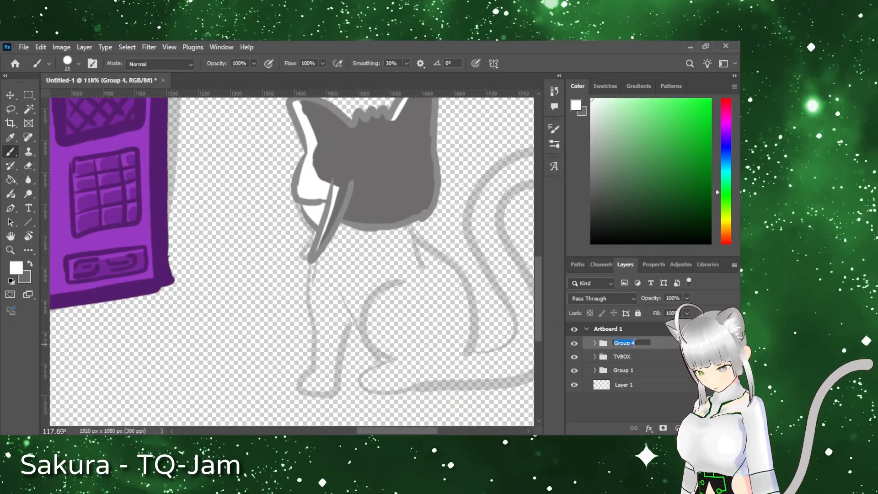
double_click(639, 344)
type("sy")
key("Return")
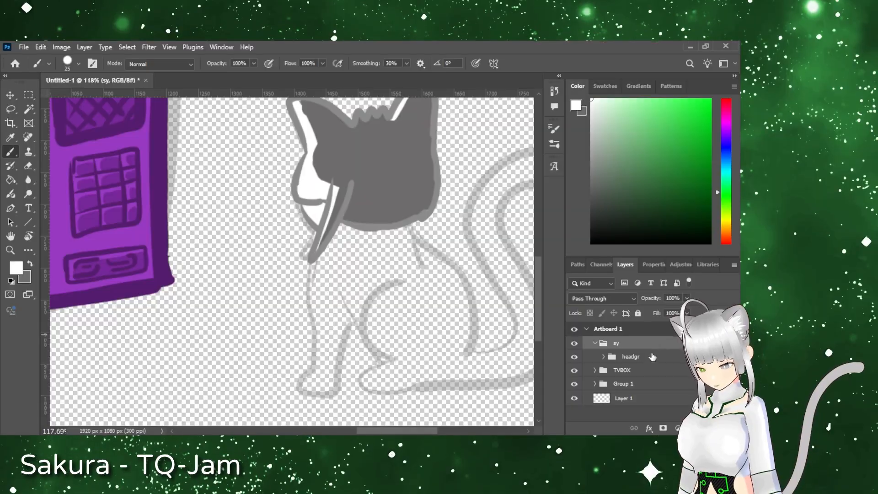
Step: Create a new layer named body inside the sy group above headgr
key("ctrl+shift+alt+n")
type("body")
key("Return")
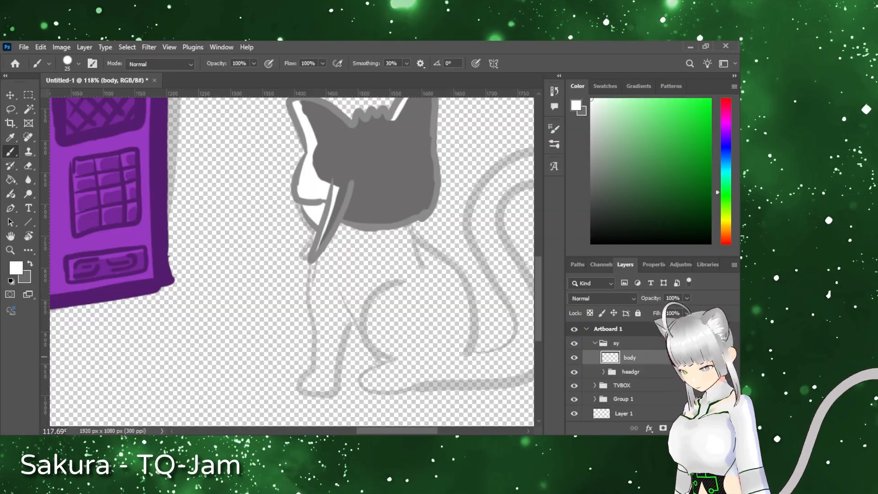
Step: Draw the cat's chest, front legs, haunch and hind paw in dark grey on the body layer
left_click(313, 259, "alt")
left_click_drag(313, 261, 320, 376)
mouse_move(339, 299)
left_mouse_down()
mouse_move(334, 388)
mouse_move(304, 387)
mouse_move(314, 365)
left_mouse_up()
key("ctrl+z")
key("ctrl+z")
key("ctrl+z")
mouse_move(340, 300)
left_mouse_down()
mouse_move(359, 355)
mouse_move(361, 330)
left_mouse_up()
key("ctrl+z")
mouse_move(418, 285)
left_mouse_down()
mouse_move(378, 357)
mouse_move(412, 363)
mouse_move(431, 386)
mouse_move(441, 357)
left_mouse_up()
key("ctrl+z")
mouse_move(409, 388)
left_mouse_down()
mouse_move(449, 365)
mouse_move(439, 349)
left_mouse_up()
mouse_move(365, 371)
left_mouse_down()
mouse_move(378, 369)
mouse_move(361, 328)
mouse_move(349, 362)
left_mouse_up()
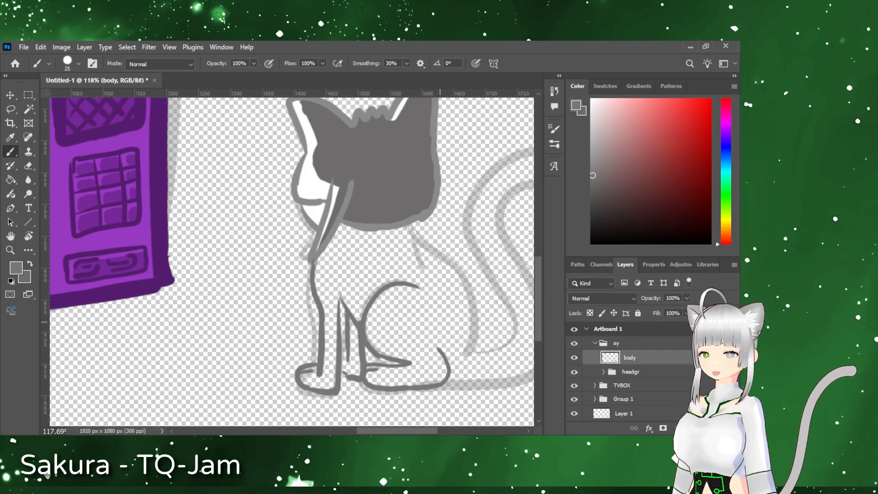
Step: Lower the body layer's opacity to 61% and hide the Group 1 sketch
key("i")
left_click(424, 216)
key("g")
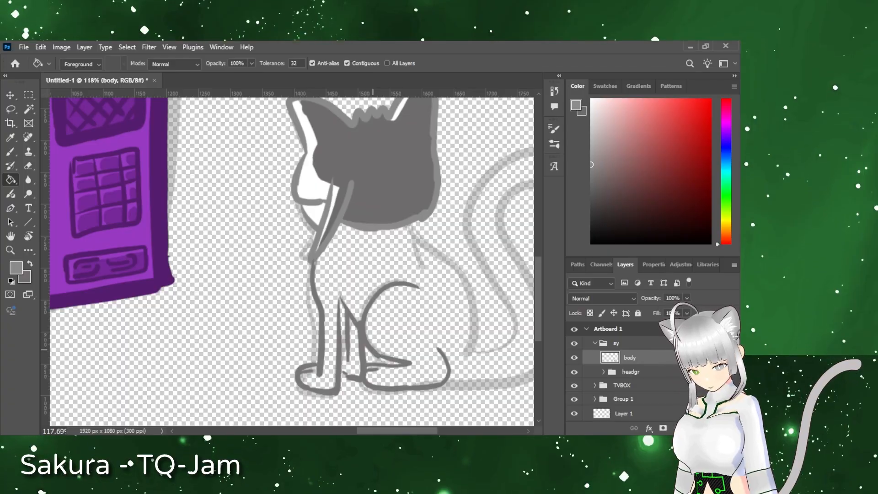
mouse_move(651, 299)
left_mouse_down()
mouse_move(621, 298)
mouse_move(628, 298)
left_mouse_up()
left_click(574, 399)
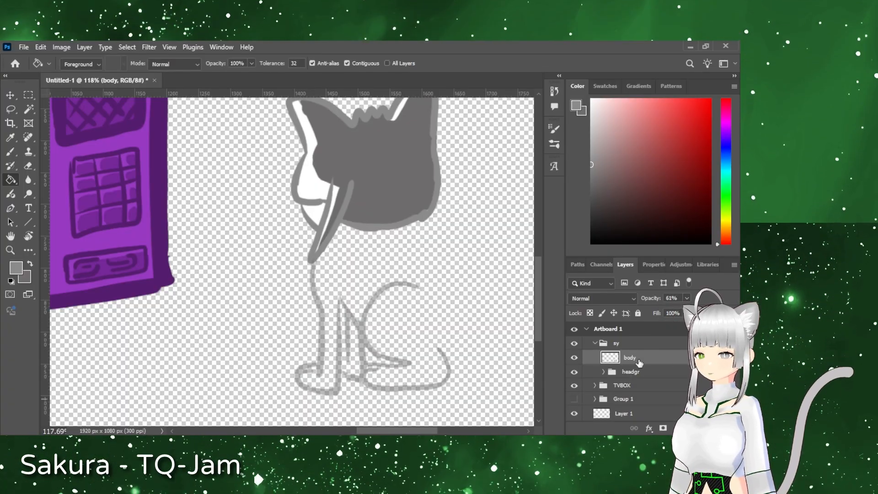
Step: Retrace the cat's chest, legs and haunch on a new layer in the sy group, using the head outline's lighter grey
left_click(706, 428)
key("b")
key("i")
left_click(302, 171)
key("b")
mouse_move(315, 261)
left_mouse_down()
mouse_move(316, 363)
mouse_move(341, 309)
mouse_move(339, 289)
mouse_move(361, 330)
left_mouse_up()
mouse_move(418, 289)
left_mouse_down()
mouse_move(371, 302)
mouse_move(406, 286)
mouse_move(369, 363)
mouse_move(441, 352)
left_mouse_up()
key("ctrl+z")
mouse_move(347, 310)
left_mouse_down()
mouse_move(348, 358)
mouse_move(362, 380)
left_mouse_up()
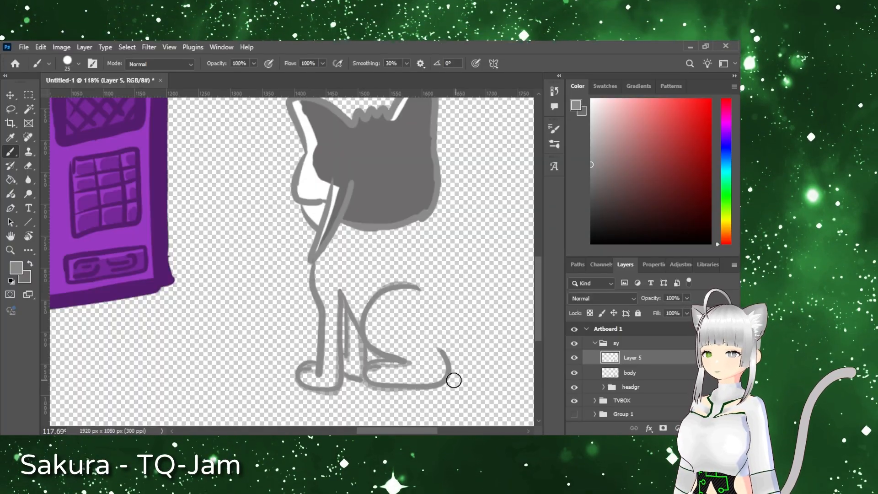
Step: Hide the body layer and show the Group 1 sketch again with Layer 5 active
left_click(574, 372)
left_click(630, 372)
left_click(633, 358)
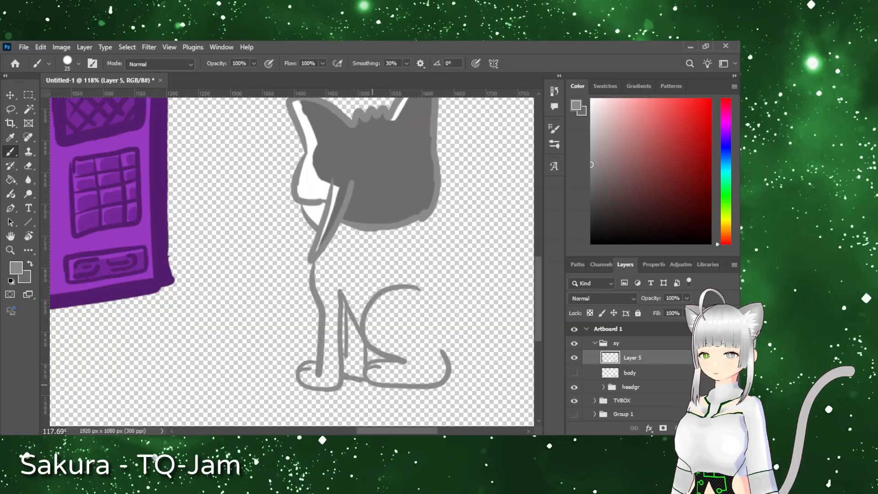
left_click(575, 414)
Step: Outline the cat's back and long curved tail in grey, following the sketch
mouse_move(417, 223)
left_mouse_down()
mouse_move(474, 299)
mouse_move(455, 265)
mouse_move(427, 249)
mouse_move(465, 352)
left_mouse_up()
key("ctrl+z")
key("ctrl+z")
Step: Draw a heart-shaped curl of hair above the tuft between the cat's ears
key("ctrl+z")
mouse_move(462, 279)
left_mouse_down()
mouse_move(480, 345)
mouse_move(500, 162)
mouse_move(522, 153)
left_mouse_up()
scroll(522, 156, "right", 3)
key("ctrl+z")
mouse_move(314, 347)
left_mouse_down()
mouse_move(347, 346)
mouse_move(408, 152)
mouse_move(386, 337)
mouse_move(296, 380)
left_mouse_up()
scroll(204, 156, "up", 2)
mouse_move(201, 156)
left_mouse_down()
mouse_move(213, 156)
mouse_move(215, 133)
mouse_move(211, 159)
left_mouse_up()
key("ctrl+z")
key("ctrl+z")
key("ctrl+z")
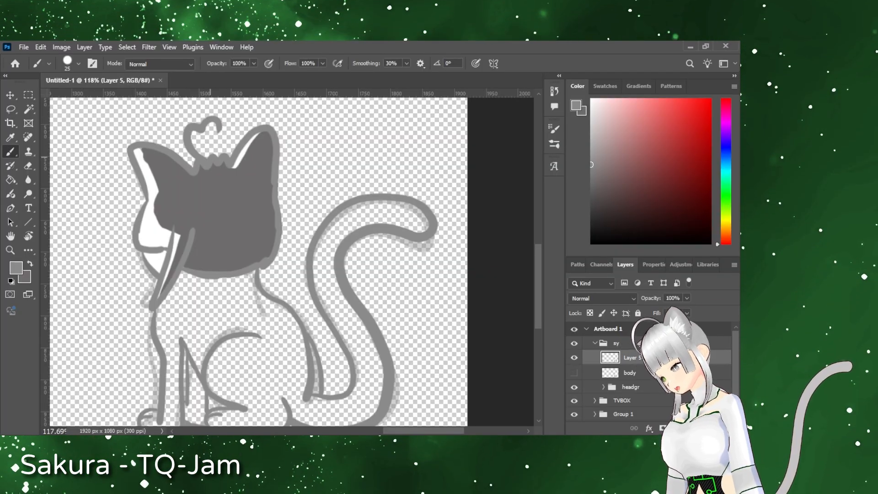
Step: Sample the dark grey of the cat's hair as the foreground colour
scroll(259, 260, "down", 2)
key("i")
left_click(229, 183)
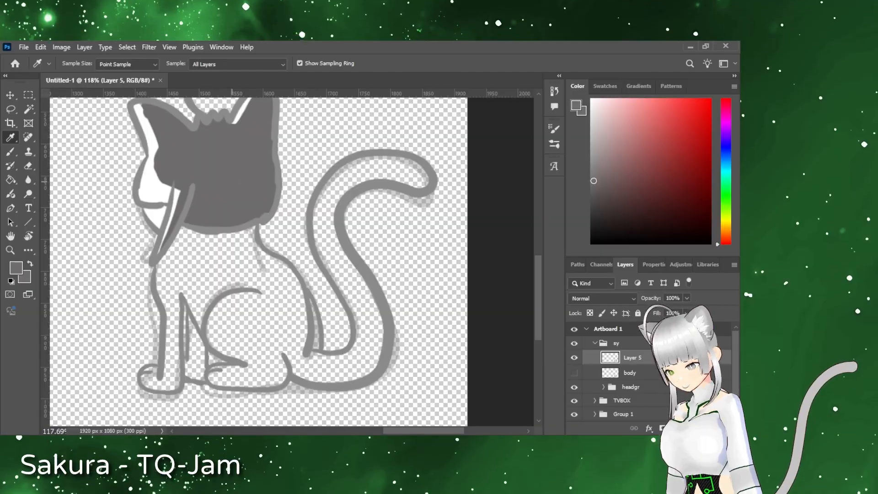
Step: Delete the hidden body layer and rename Layer 5 as Bodyline
left_click(630, 374)
key("Delete")
double_click(650, 357)
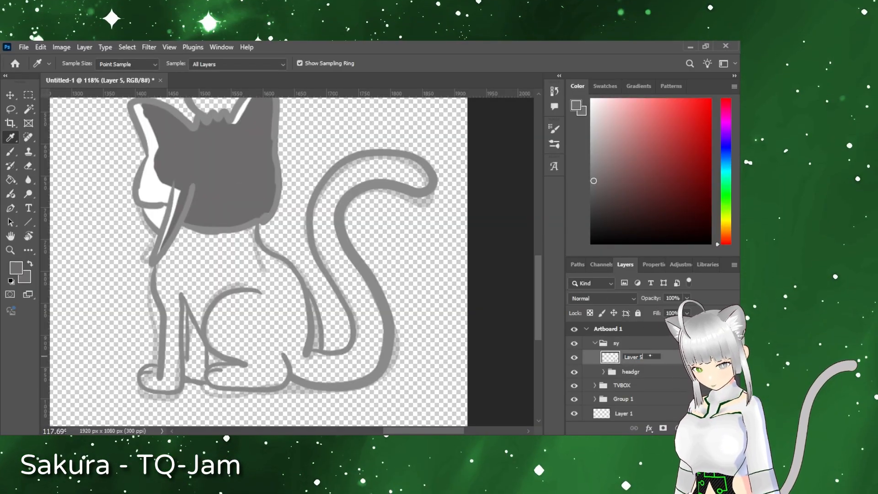
type("Bodyline")
key("Return")
Step: Add a new layer named Shadefill in the sy group
left_click(706, 428)
double_click(655, 358)
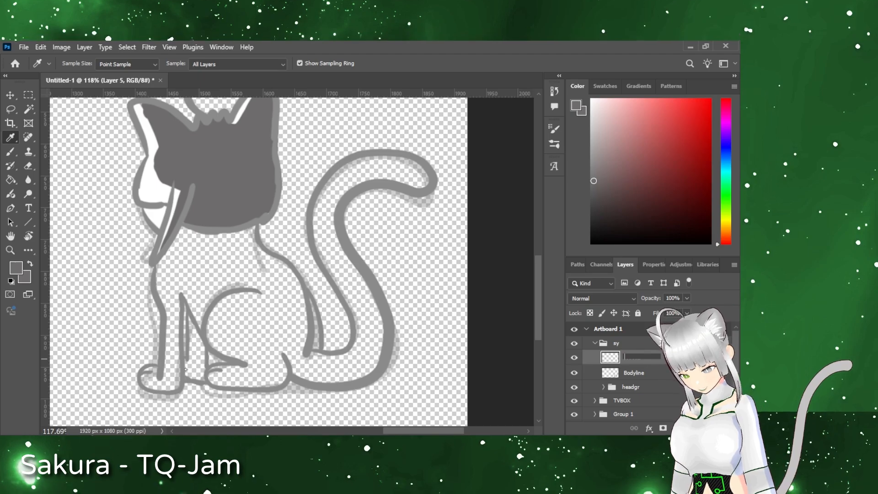
type("Shadefill")
key("Return")
Step: Paint dark grey shading down the cat's chest and front leg, and place Shadefill beneath Bodyline and the headgr group
key("b")
mouse_move(179, 231)
left_mouse_down()
mouse_move(161, 388)
mouse_move(150, 387)
left_mouse_up()
mouse_move(178, 296)
left_mouse_down()
mouse_move(203, 302)
mouse_move(184, 229)
left_mouse_up()
mouse_move(659, 358)
left_mouse_down()
mouse_move(659, 379)
mouse_move(643, 392)
mouse_move(644, 352)
left_mouse_up()
left_click(683, 385)
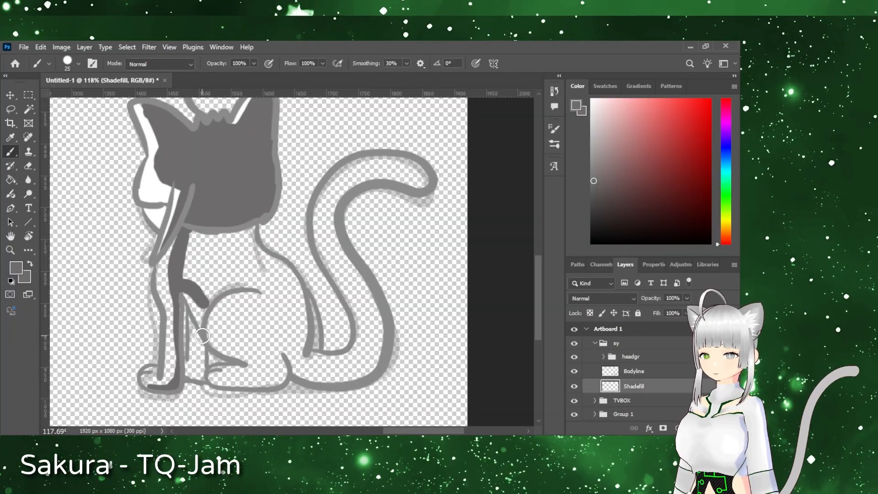
Step: Fill the cat's back, haunch, hind paw and the shaded side of its tail with dark grey
mouse_move(231, 300)
left_mouse_down()
mouse_move(216, 336)
mouse_move(249, 361)
left_mouse_up()
left_click_drag(272, 298, 201, 293)
mouse_move(192, 235)
left_mouse_down()
mouse_move(237, 225)
mouse_move(313, 356)
left_mouse_up()
key("ctrl+z")
mouse_move(253, 235)
left_mouse_down()
mouse_move(292, 273)
mouse_move(312, 357)
left_mouse_up()
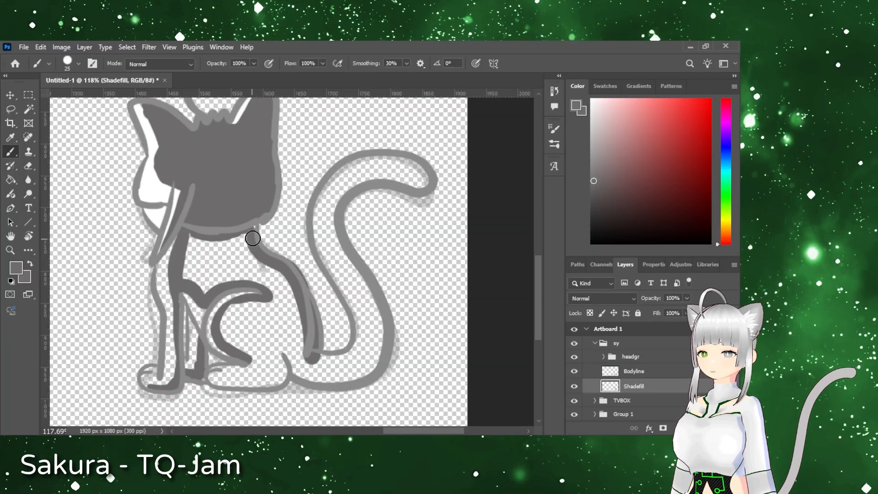
mouse_move(221, 381)
left_mouse_down()
mouse_move(270, 383)
mouse_move(247, 352)
mouse_move(288, 318)
mouse_move(320, 373)
mouse_move(206, 264)
mouse_move(359, 352)
mouse_move(343, 190)
mouse_move(424, 186)
mouse_move(366, 338)
mouse_move(347, 362)
left_mouse_up()
key("e")
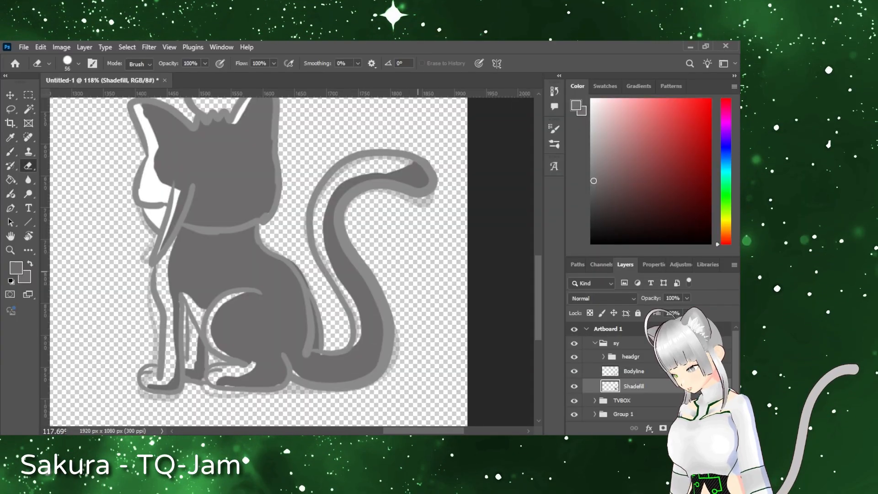
key("b")
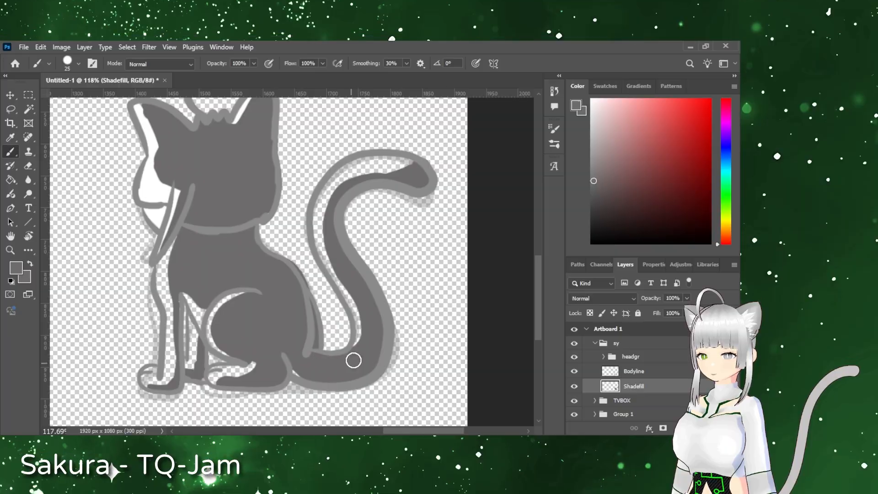
Step: Add a new layer named Litfill above Shadefill
left_click(706, 428)
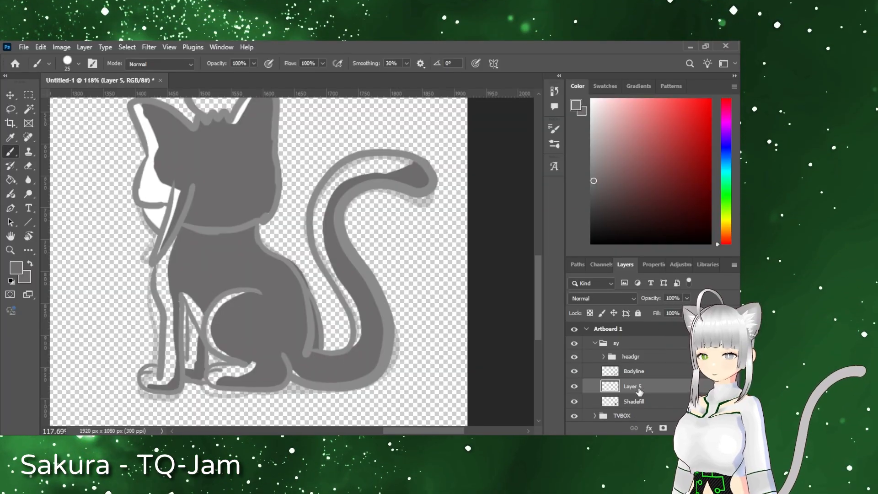
type("Litfill")
key("Return")
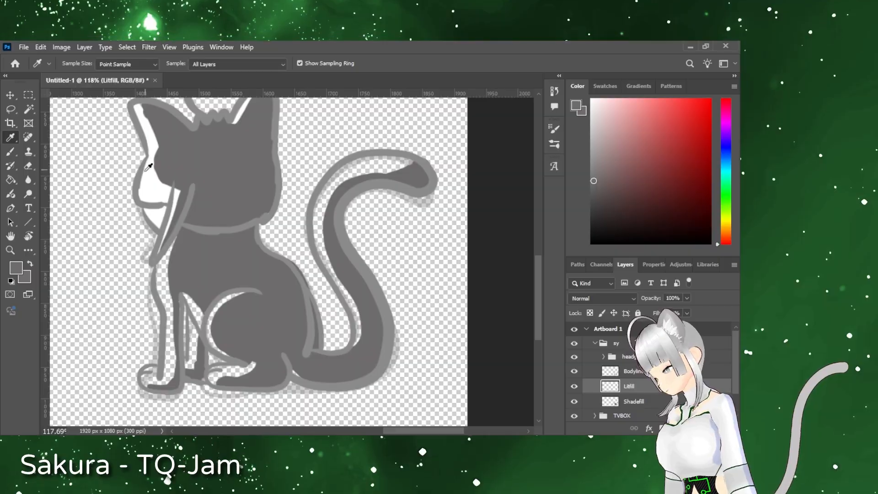
Step: Move Litfill beneath Shadefill and paint the lit areas of the cat's legs, paws, haunch and tail white, sampled from its face
left_click(149, 171, "alt")
left_click_drag(642, 393, 641, 407)
left_click_drag(164, 255, 156, 382)
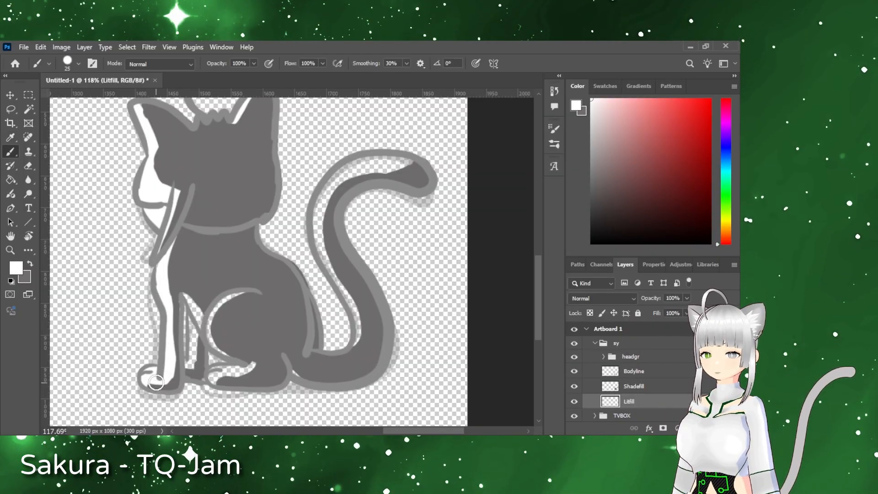
left_click_drag(346, 288, 412, 157)
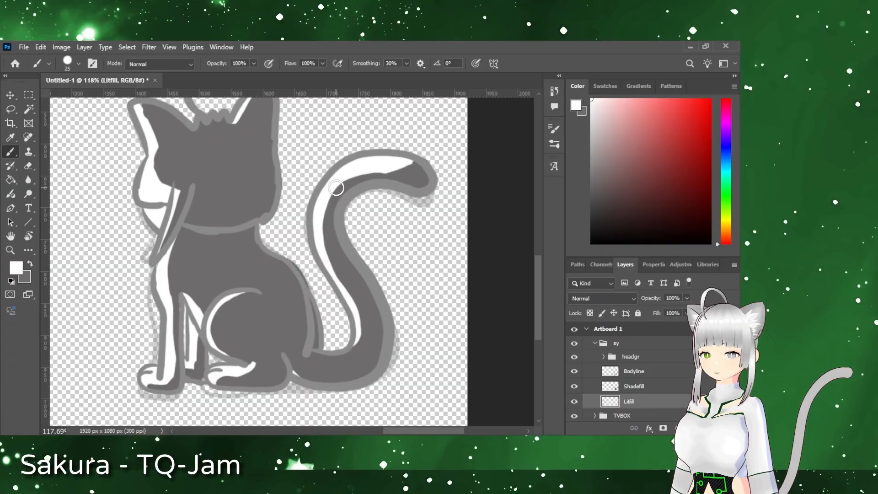
Step: Collapse the cat's sy group and select the TVBOX group for moving
scroll(210, 221, "down", 1)
key("z")
left_click_drag(366, 276, 292, 276)
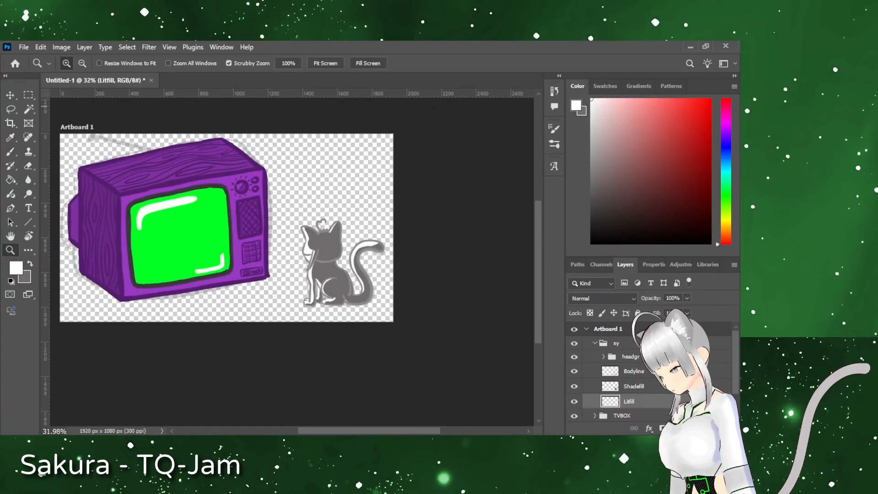
left_click(29, 95)
key("space")
left_click_drag(235, 301, 318, 329)
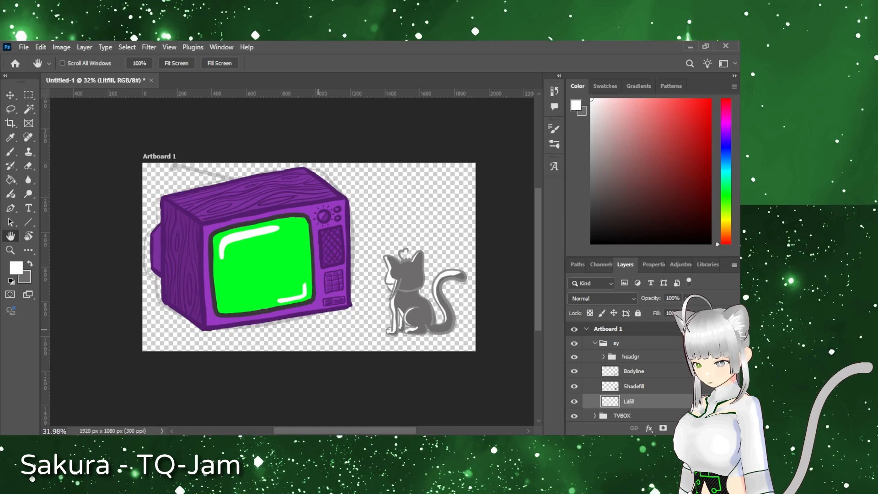
left_click(597, 343)
left_click(636, 356)
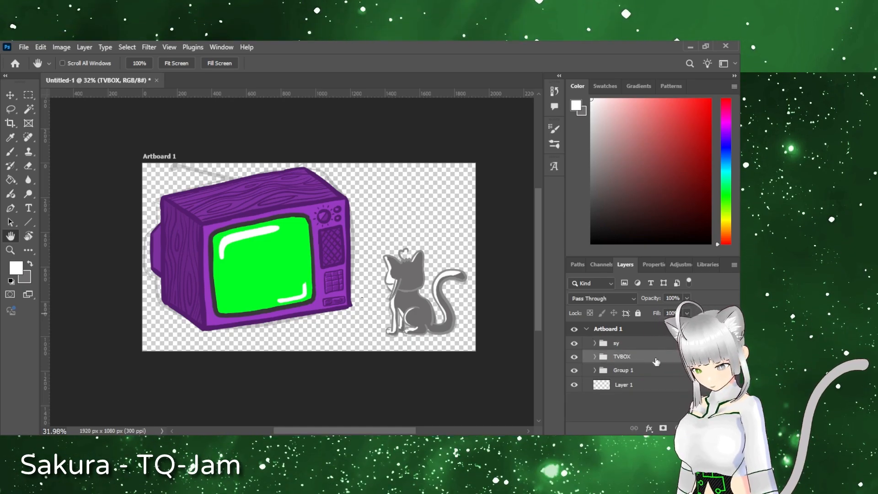
key("v")
left_click(595, 357)
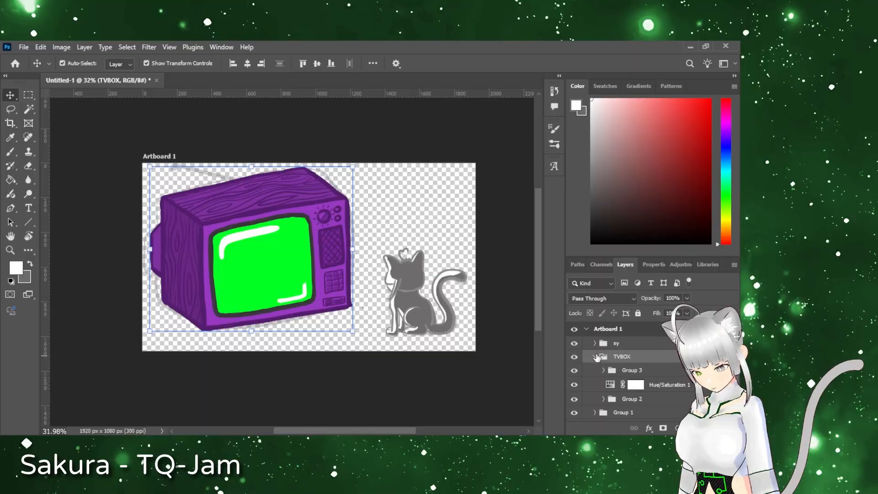
left_click(595, 357)
left_click(344, 297)
left_click(660, 385)
left_click(659, 399, "ctrl")
left_click(603, 340)
left_click(659, 356)
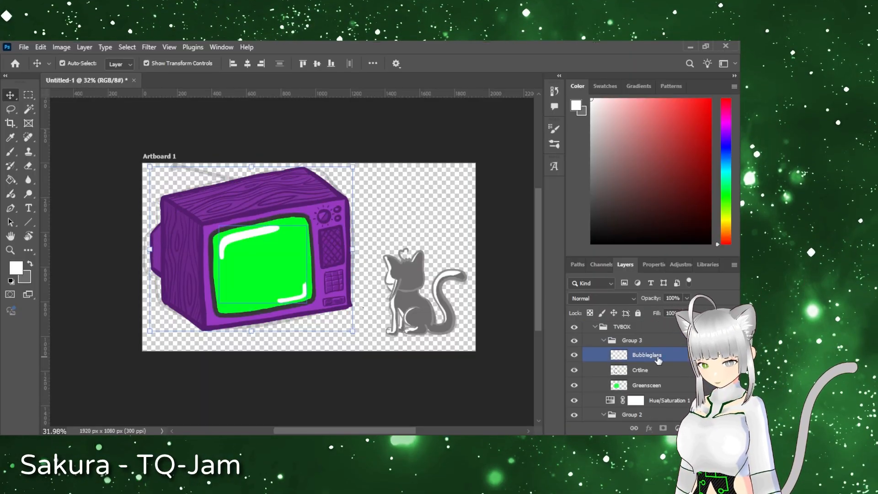
left_click(658, 385, "shift")
scroll(658, 366, "down", 3)
left_click(658, 362, "ctrl")
left_click(659, 377, "ctrl")
left_click(659, 392, "ctrl")
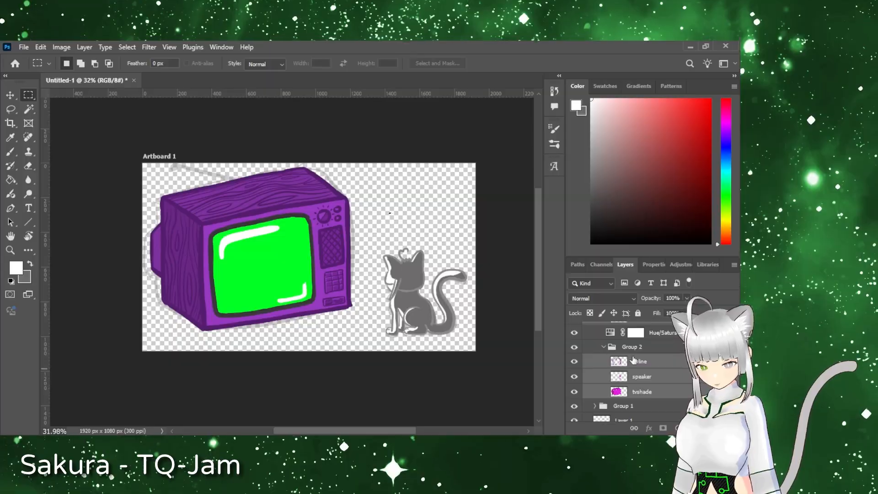
left_click(604, 347)
scroll(633, 360, "up", 2)
left_click(640, 353)
key("space")
scroll(633, 356, "up", 1)
left_click(603, 348)
Step: Move the whole TVBOX group down and to the right, closer to the cat
left_click(634, 346)
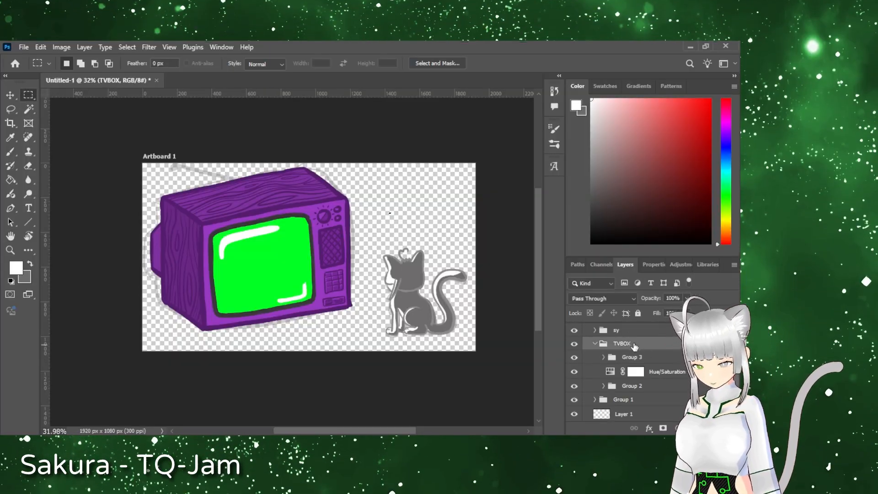
key("ctrl+t")
key("shift+Down")
key("shift+Down")
key("shift+Down")
key("shift+Down")
key("shift+Down")
key("shift+Down")
key("shift+Down")
key("shift+Right")
key("shift+Right")
key("shift+Right")
key("shift+Right")
key("shift+Right")
key("shift+Right")
key("shift+Right")
key("shift+Right")
key("shift+Right")
key("shift+Right")
left_click(10, 95)
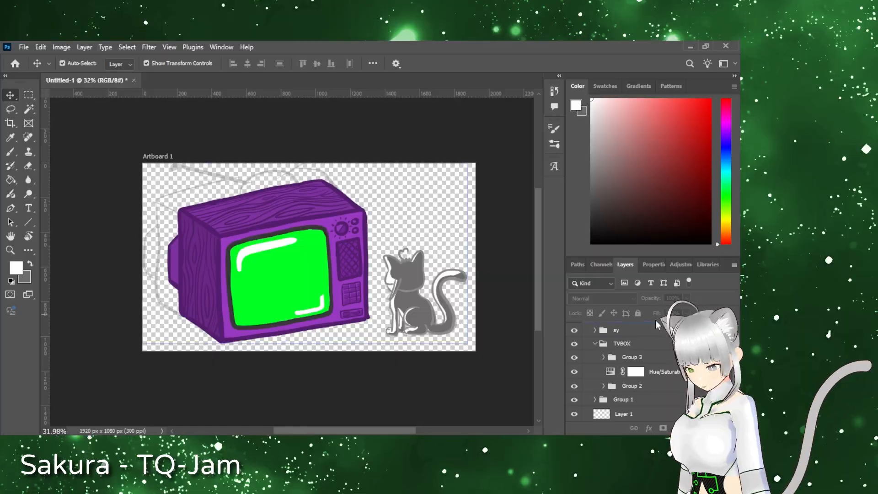
Step: Collapse the TVBOX group and add a new layer named antenna at the top of the artboard
left_click(594, 343)
left_click(640, 343)
left_click(707, 428)
double_click(627, 343)
type("antenna")
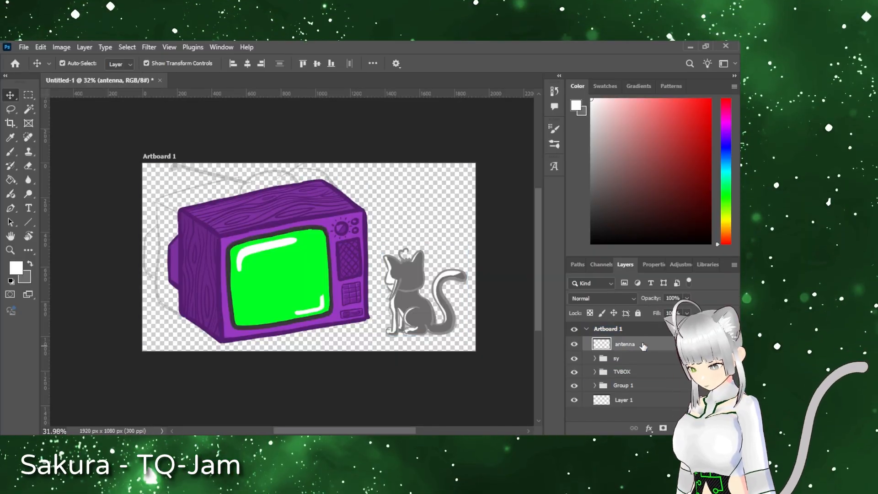
type("x")
Step: Outline a curved, arched antenna base in light grey on top of the wooden TV case
scroll(284, 195, "up", 6)
key("b")
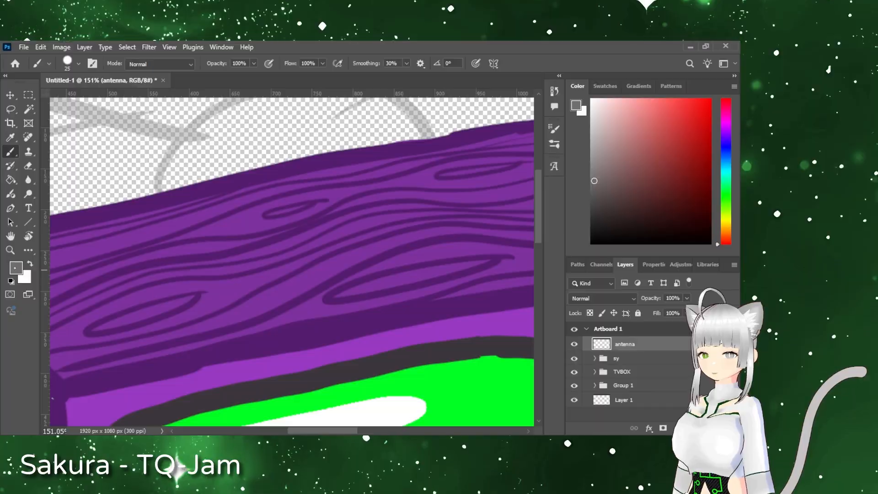
key("i")
key("Return")
mouse_move(187, 240)
left_mouse_down()
mouse_move(381, 240)
mouse_move(254, 290)
mouse_move(388, 247)
left_mouse_up()
key("ctrl+z")
key("ctrl+z")
key("ctrl+z")
mouse_move(185, 242)
left_mouse_down()
mouse_move(280, 285)
mouse_move(429, 236)
mouse_move(364, 237)
mouse_move(284, 264)
left_mouse_up()
mouse_move(431, 238)
left_mouse_down()
mouse_move(343, 198)
mouse_move(187, 241)
mouse_move(237, 271)
left_mouse_up()
key("ctrl+z")
key("ctrl+z")
left_click_drag(187, 241, 249, 276)
key("ctrl+z")
left_click_drag(192, 243, 252, 280)
key("ctrl+z")
mouse_move(366, 200)
left_mouse_down()
mouse_move(438, 246)
mouse_move(235, 220)
mouse_move(192, 243)
left_mouse_up()
key("ctrl+z")
key("ctrl+z")
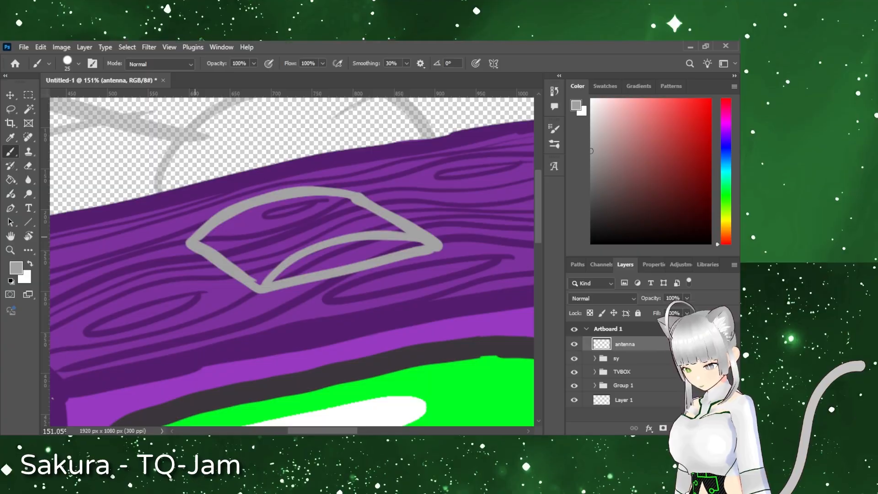
Step: Add a layer beneath antenna and paint the base's arched front opening in darker grey
left_click(706, 428)
left_click_drag(641, 344, 643, 364)
left_click(16, 268)
left_click(168, 264)
key("Return")
mouse_move(313, 257)
left_mouse_down()
mouse_move(333, 264)
mouse_move(363, 243)
mouse_move(393, 249)
left_mouse_up()
Step: Fill the curved top of the antenna base with pale grey
left_click(269, 273, "alt")
mouse_move(208, 243)
left_mouse_down()
mouse_move(263, 278)
mouse_move(341, 242)
mouse_move(274, 241)
mouse_move(343, 229)
mouse_move(245, 210)
mouse_move(274, 231)
mouse_move(314, 226)
left_mouse_up()
left_click(174, 151, "alt")
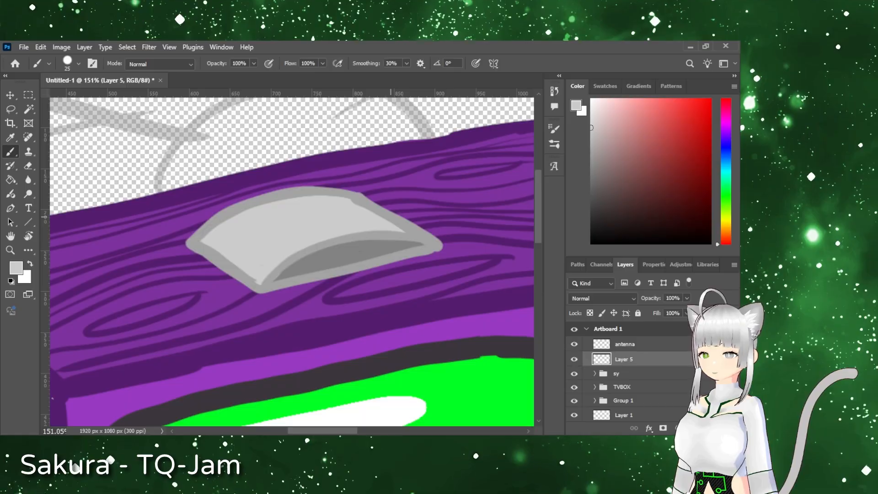
Step: Choose a near-white foreground colour and add a new layer above antenna
left_click_drag(273, 248, 408, 298)
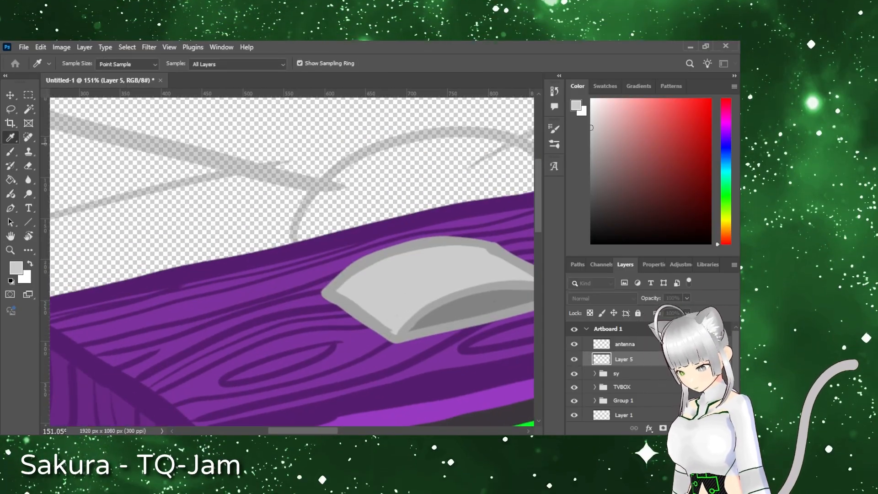
left_click(388, 280, "alt")
left_click(631, 345)
key("ctrl+shift+alt+n")
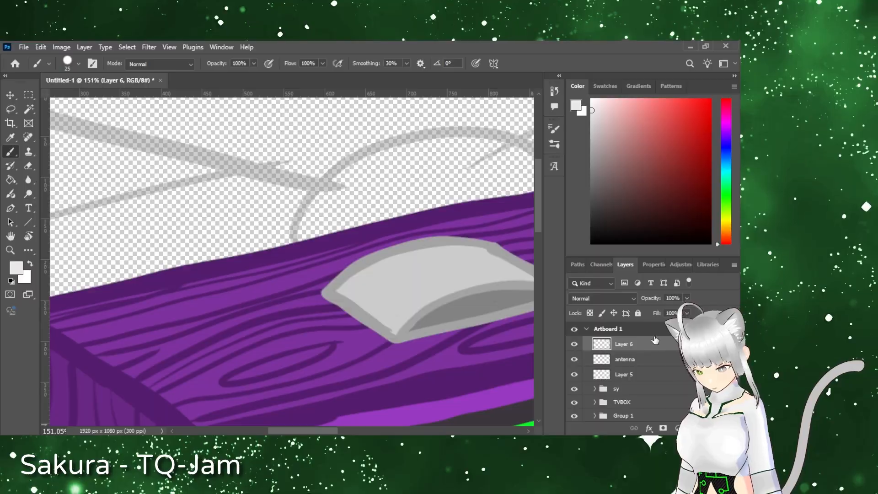
Step: Draw the left antenna rod in near-white, slanting up and outward from the base
scroll(446, 265, "right", 4)
scroll(446, 266, "up", 3)
key("r")
left_click_drag(449, 267, 386, 388)
left_click_drag(221, 235, 251, 331)
key("ctrl+z")
left_click_drag(225, 122, 249, 331)
left_click_drag(224, 121, 247, 330)
Step: Draw the right antenna rod in near-white, slanting up and outward from the base
key("r")
mouse_move(339, 393)
left_mouse_down()
mouse_move(435, 198)
mouse_move(400, 279)
left_mouse_up()
key("b")
left_click_drag(348, 338, 362, 148)
left_click_drag(354, 314, 349, 336)
key("r")
key("Escape")
Step: Draw a grey ring at the tip of each antenna rod, sampling the base's outline colour
key("space")
left_click_drag(306, 380, 360, 375)
key("i")
left_click(10, 149)
left_click_drag(86, 249, 95, 245)
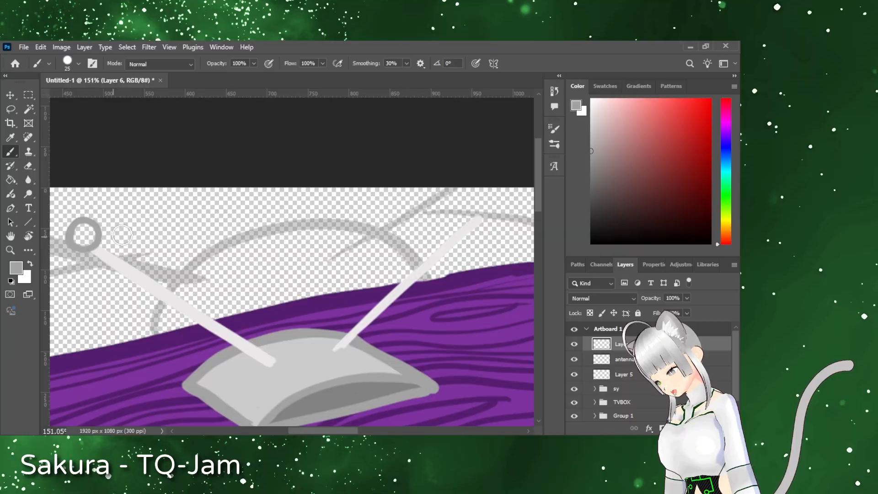
left_click_drag(475, 191, 479, 188)
Step: Fill the rings at the antenna tips with bright yellow on Layer 5
left_click(624, 374)
key("i")
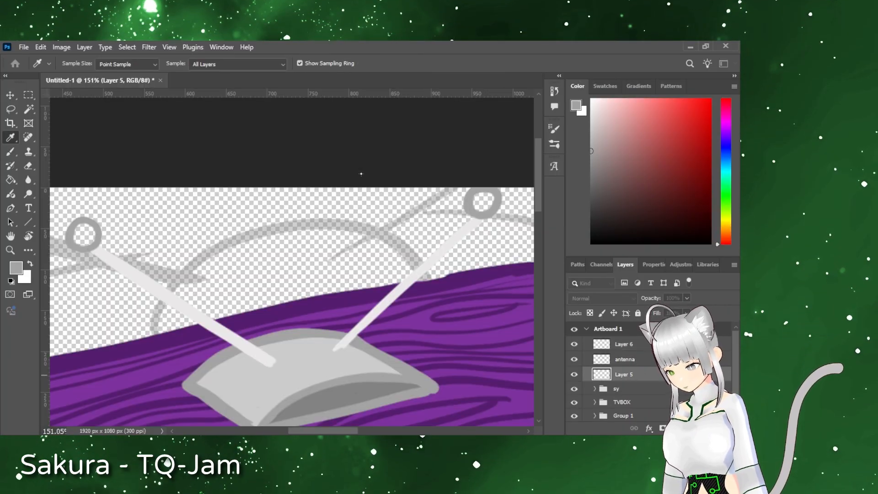
key("Return")
left_click_drag(86, 234, 82, 235)
Step: Group Layer 6, antenna and Layer 5 and name the group ears
key("ctrl+space")
left_click_drag(471, 321, 384, 334)
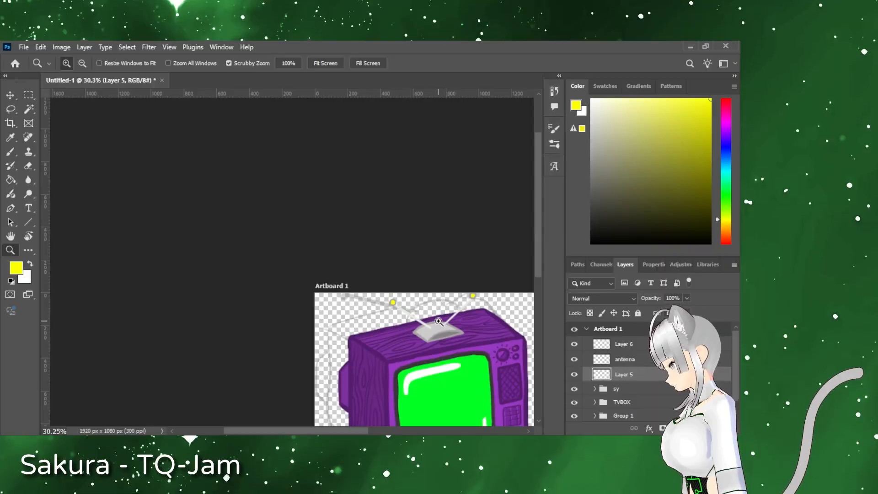
key("space")
left_click_drag(479, 359, 261, 268)
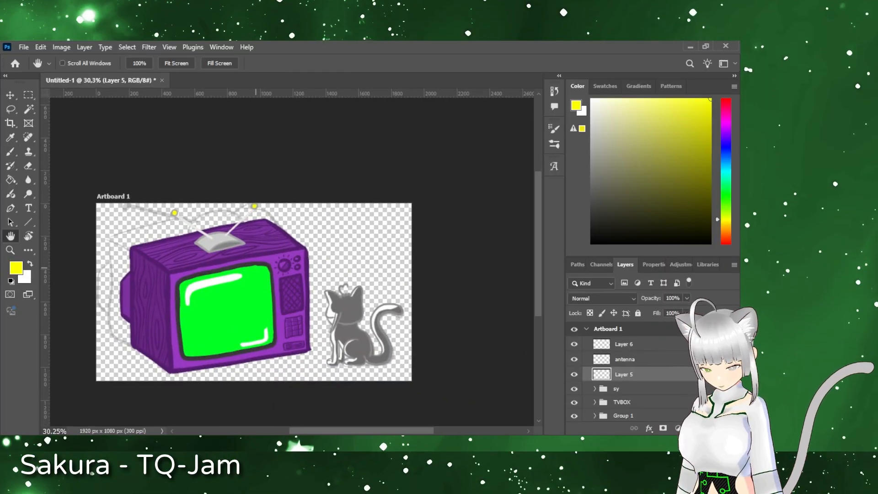
left_click(624, 344, "shift")
key("ctrl+g")
double_click(623, 343)
Step: Hide the Group 1 sketch and save the document as Vods.psd
left_click(575, 383)
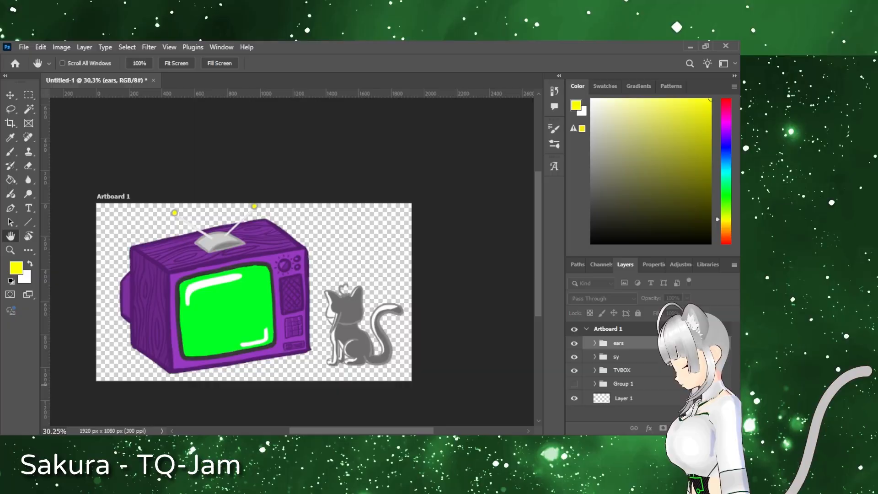
key("Return")
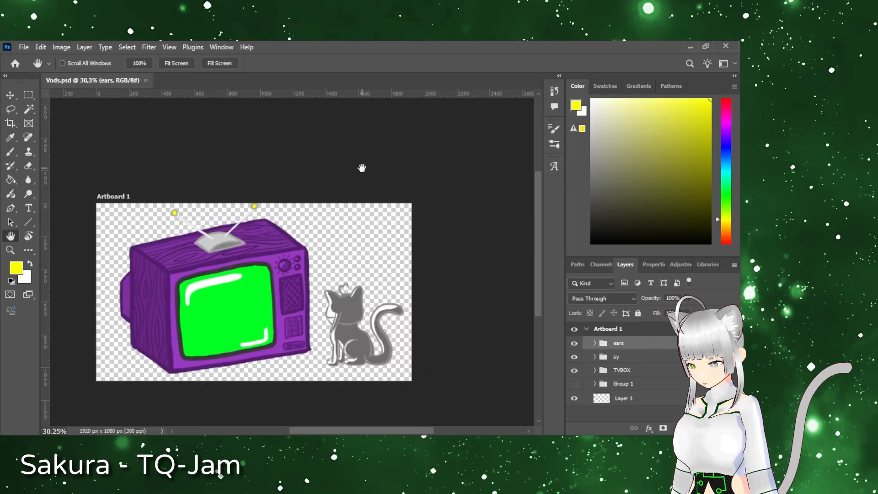